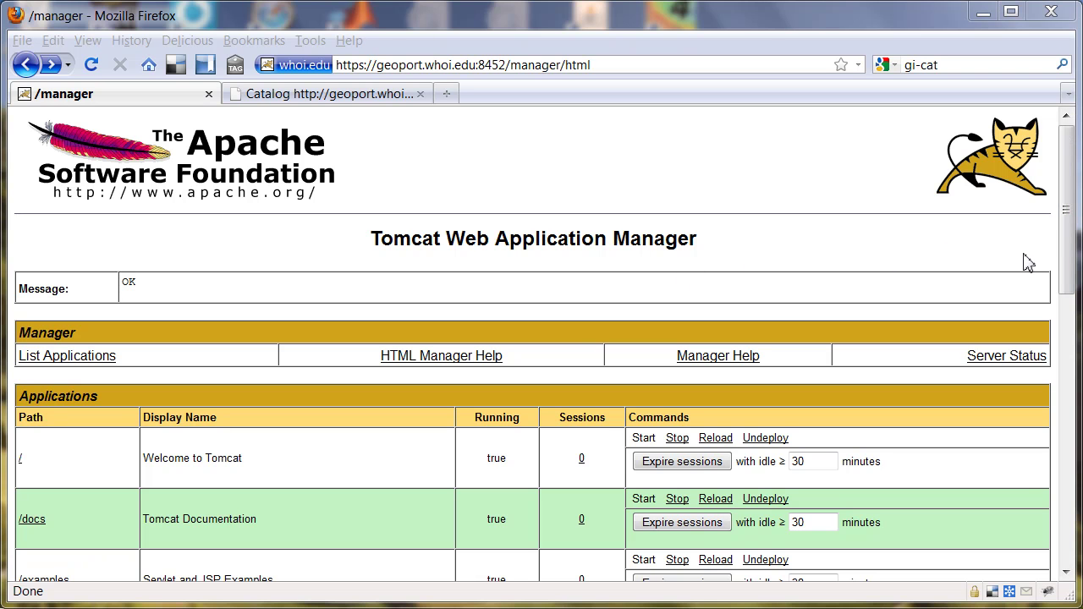
# - Open the /gi-cat application page from the Tomcat Manager applications list
pyautogui.click(1069, 258)
pyautogui.moveTo(1069, 259); pyautogui.dragTo(1067, 377)
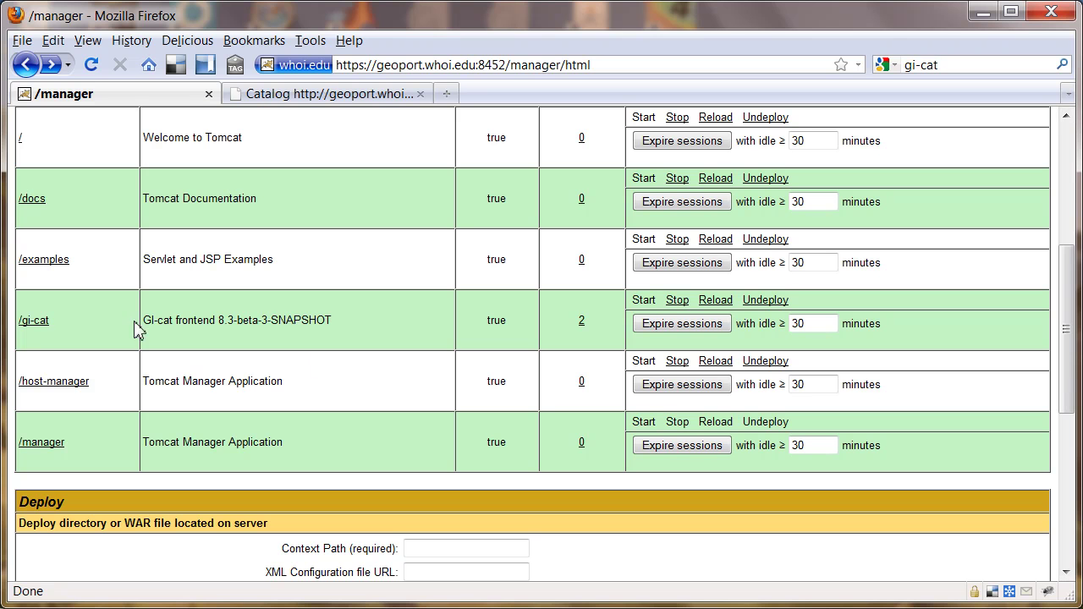
pyautogui.click(34, 321)
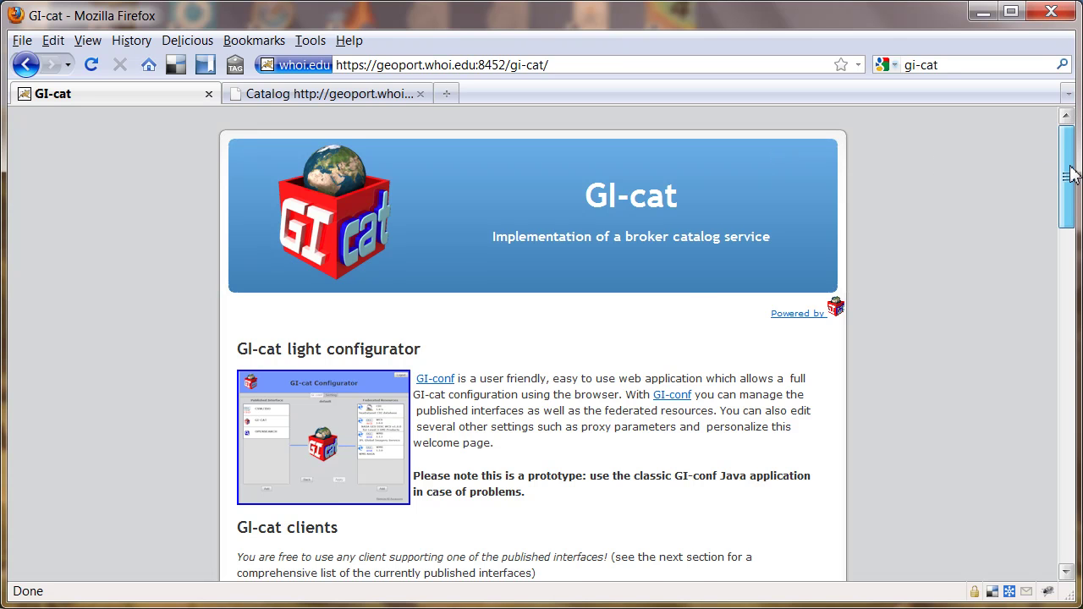
pyautogui.moveTo(1071, 174); pyautogui.dragTo(1068, 203)
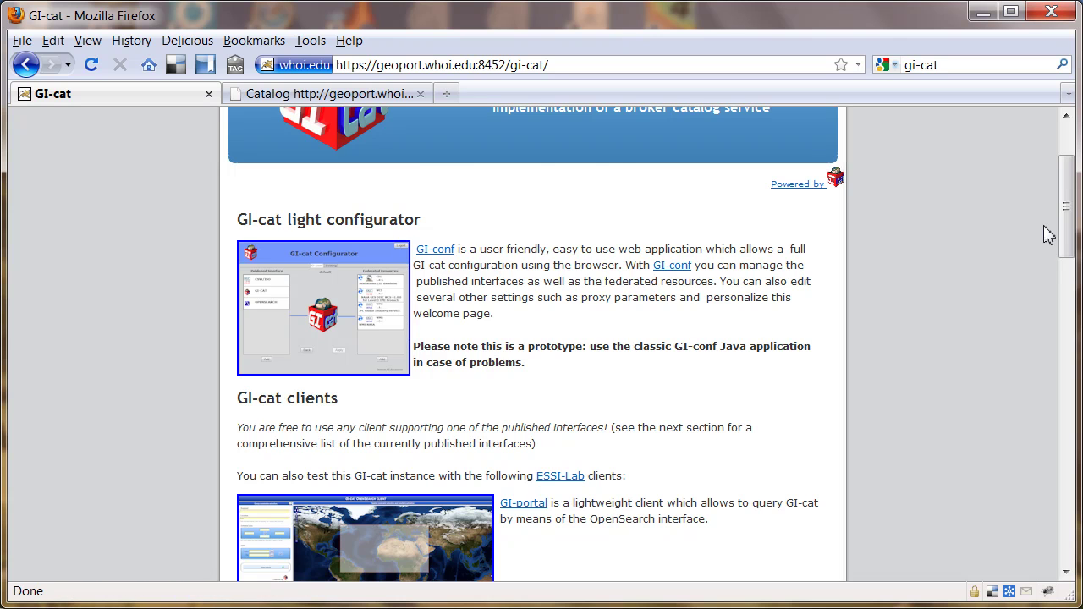
pyautogui.moveTo(1067, 235); pyautogui.dragTo(1072, 363)
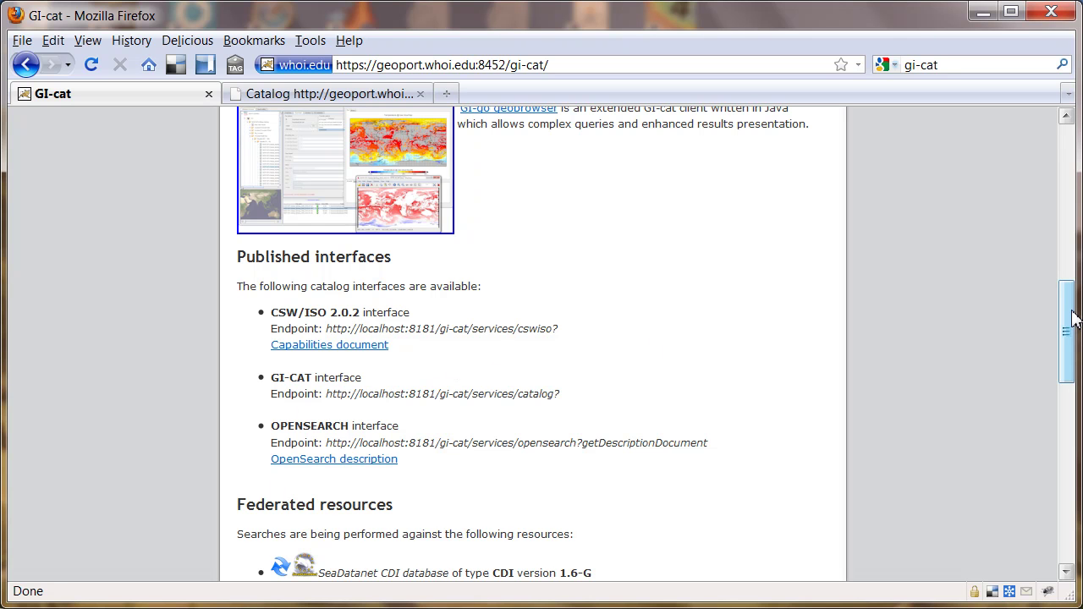
pyautogui.moveTo(1069, 322); pyautogui.dragTo(1071, 405)
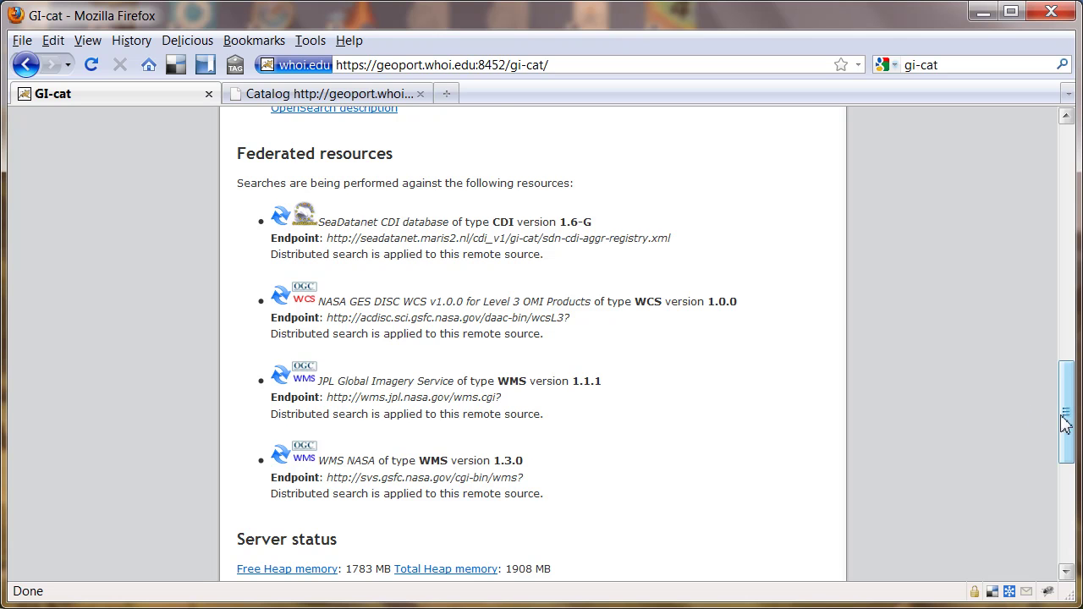
pyautogui.moveTo(1069, 415); pyautogui.dragTo(1057, 177)
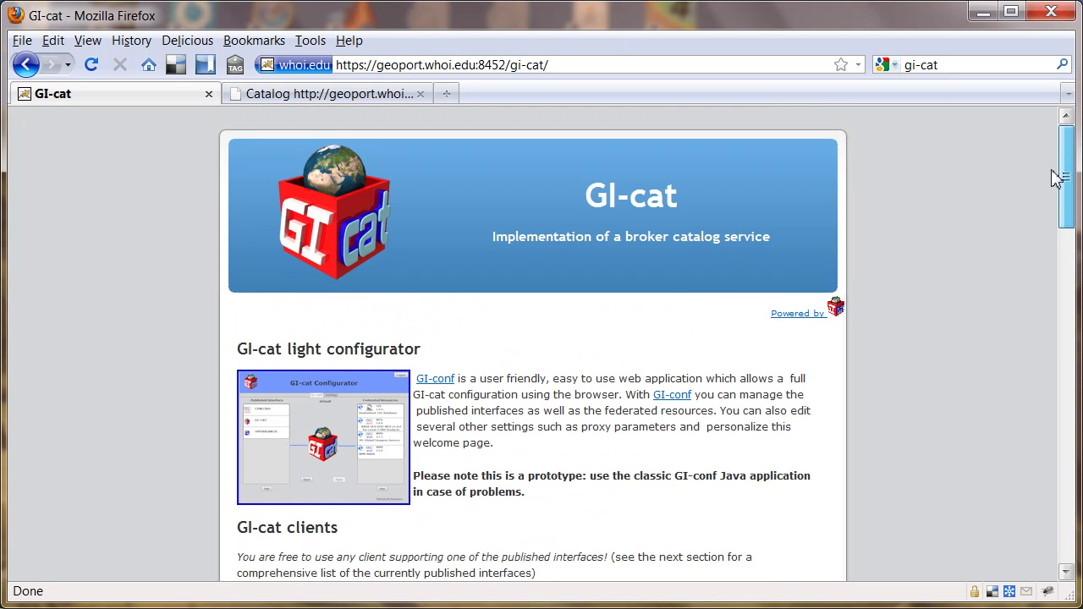
# - Open the GI-conf configurator and log in with the admin password
pyautogui.click(436, 384)
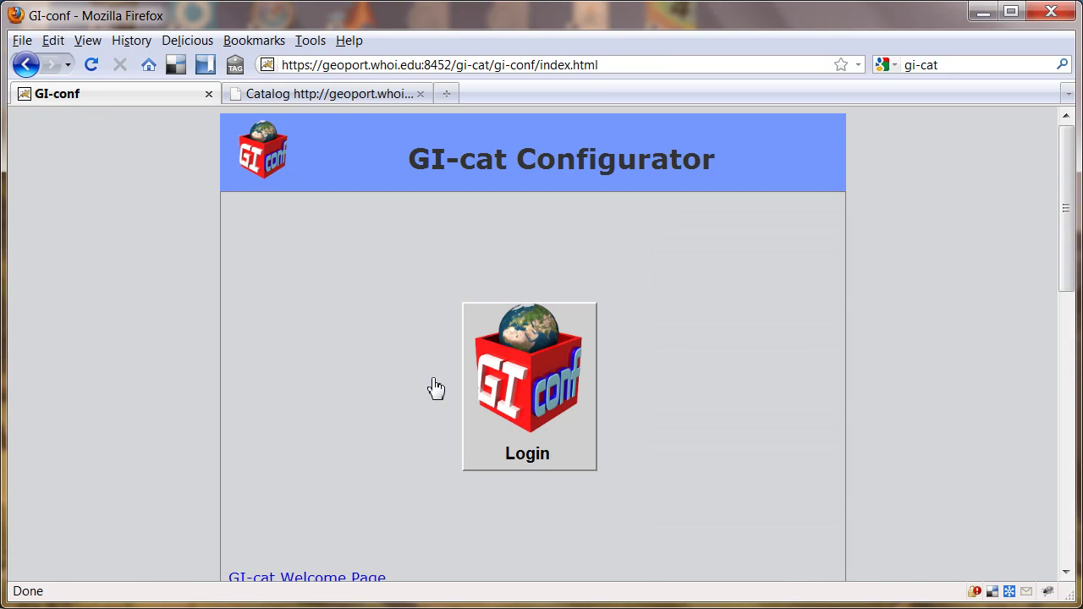
pyautogui.click(546, 453)
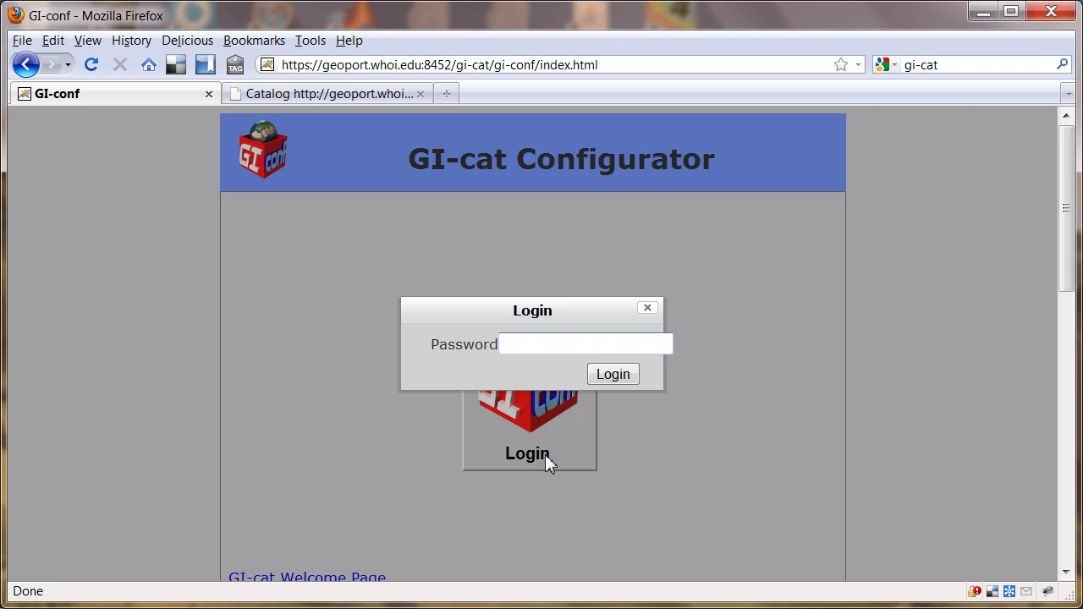
pyautogui.write('*********')
pyautogui.press('Return')
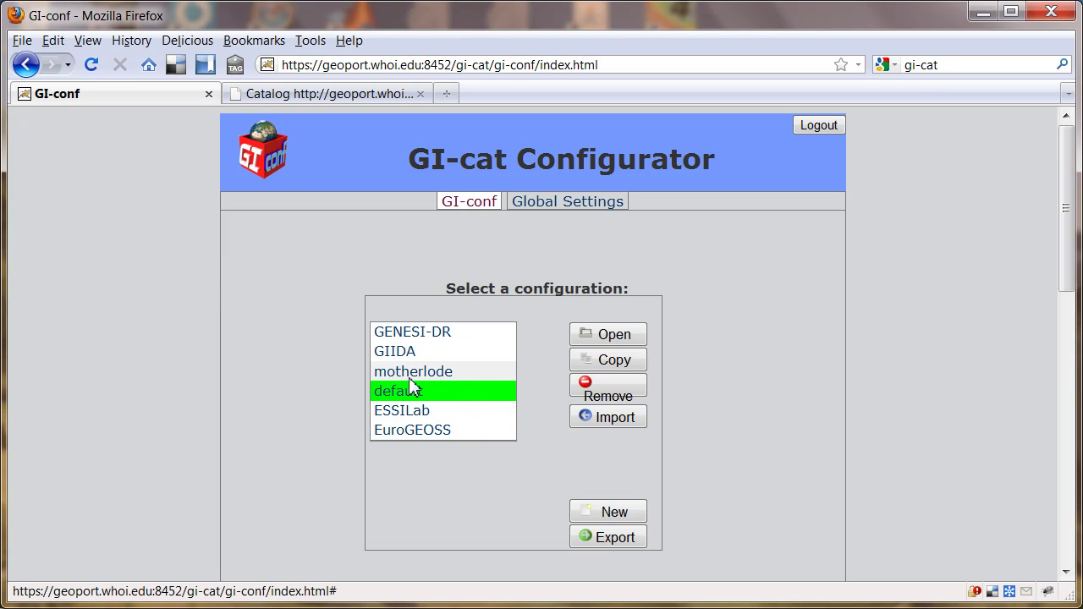
# - Create a new configuration named geoport and select it in the list
pyautogui.click(606, 514)
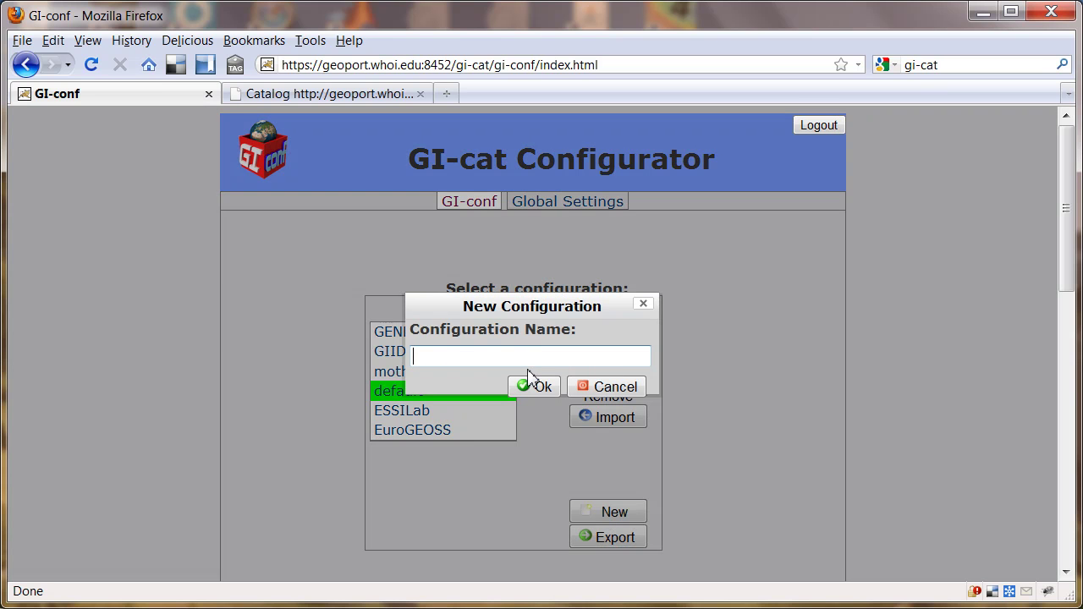
pyautogui.write('geoport')
pyautogui.click(540, 385)
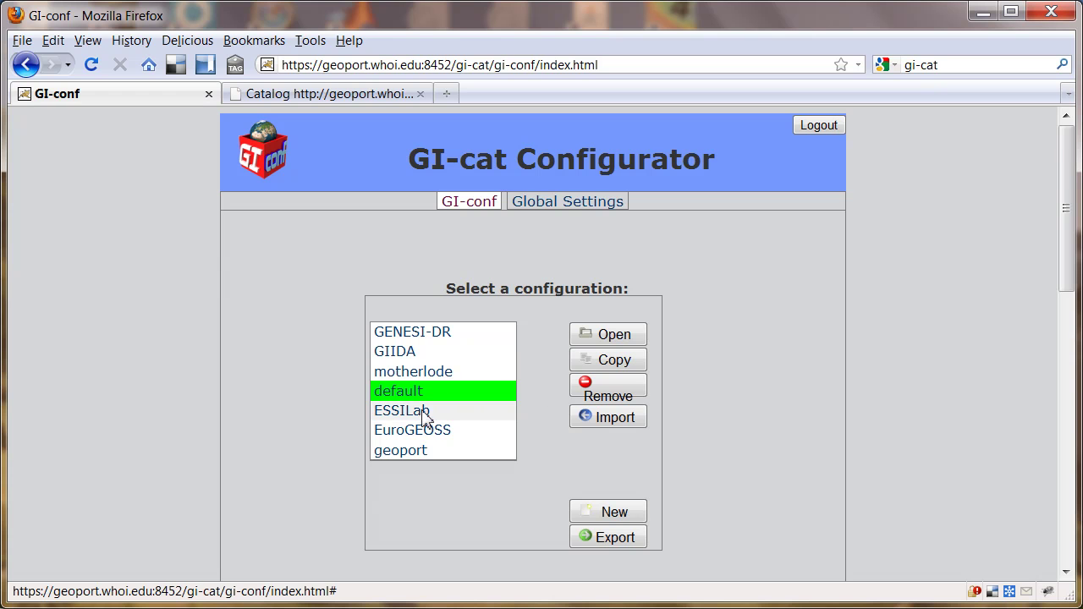
pyautogui.click(414, 452)
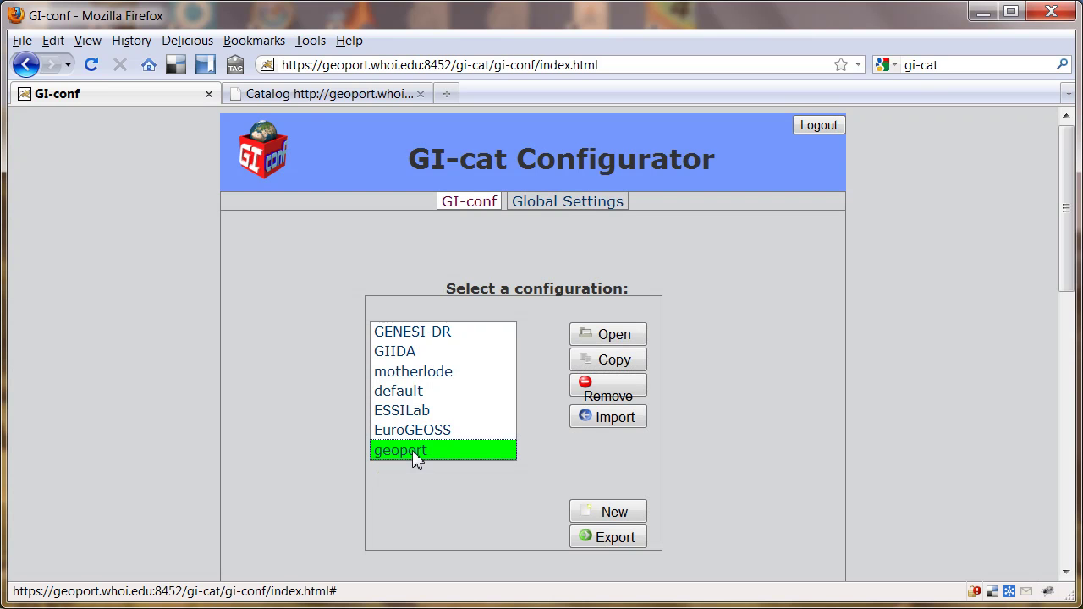
# - Open geoport, publish the ESRI-GEOPORTAL and OPENSEARCH interfaces, and start adding a federated resource
pyautogui.click(613, 337)
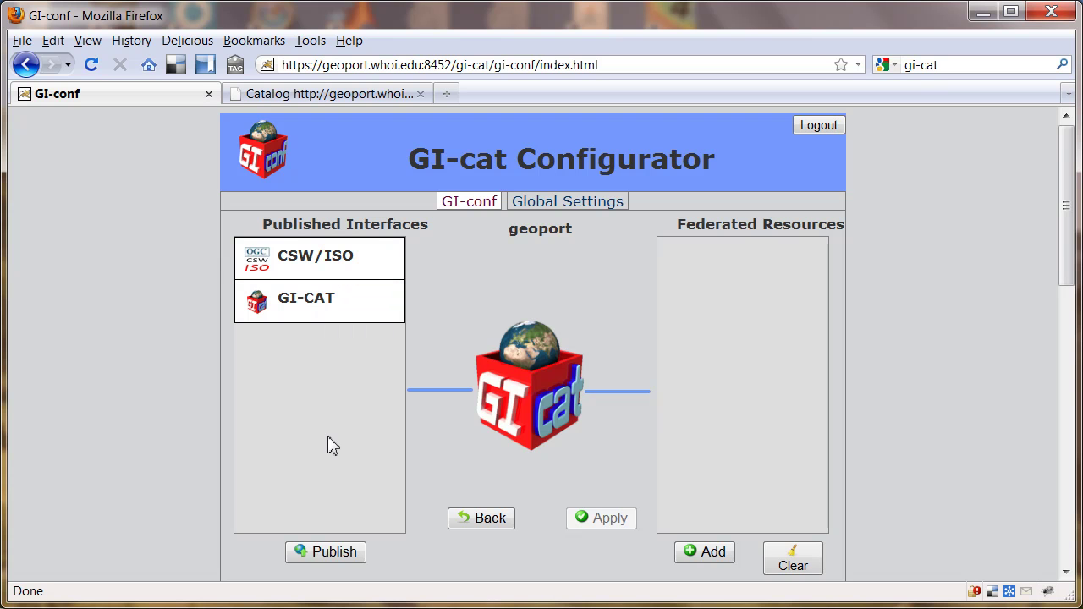
pyautogui.click(324, 552)
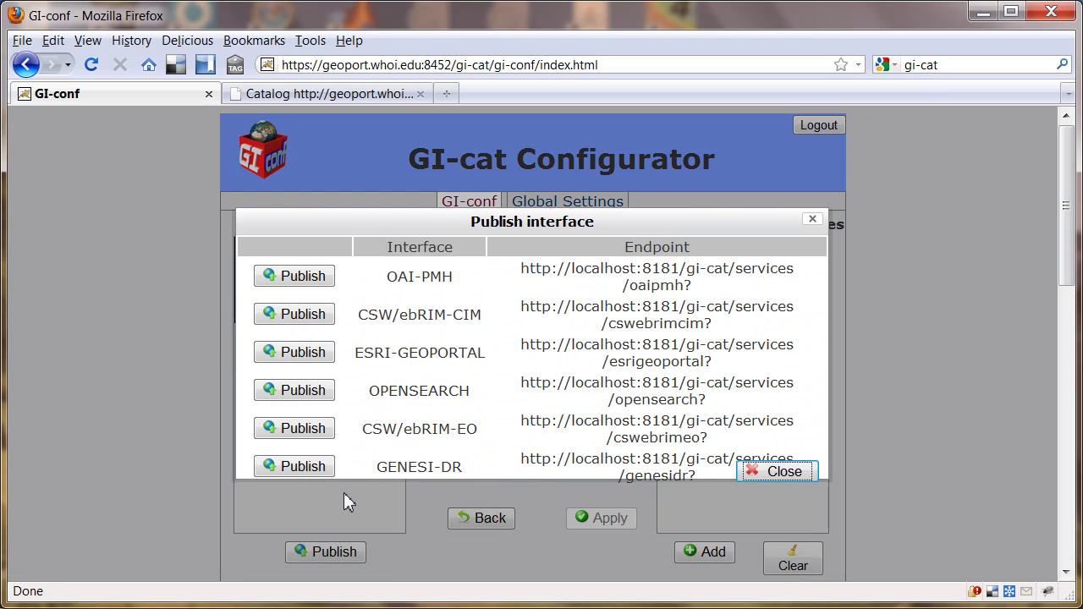
pyautogui.click(295, 363)
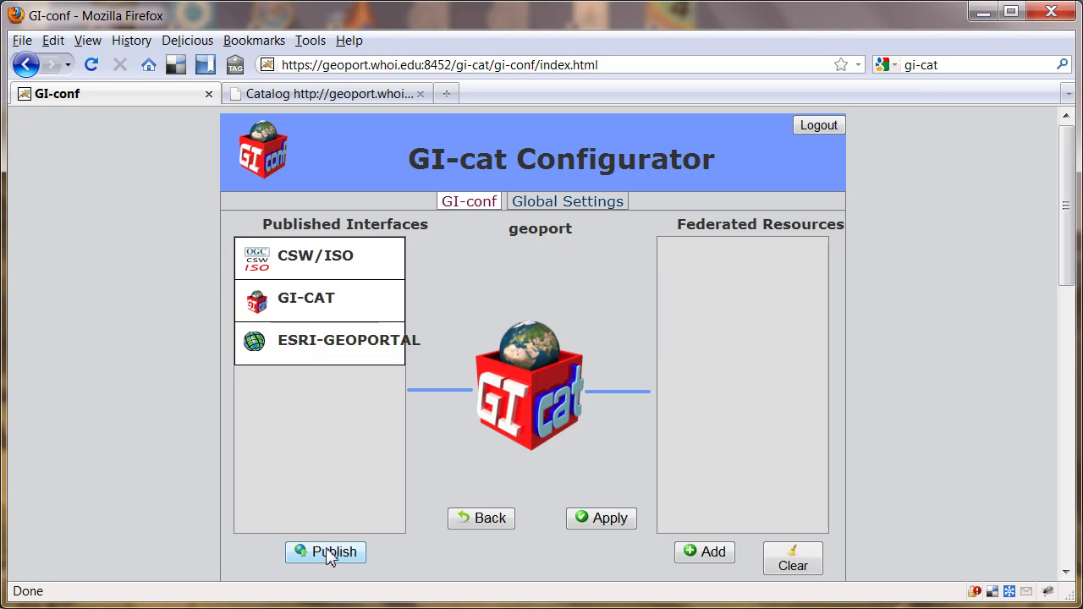
pyautogui.click(331, 554)
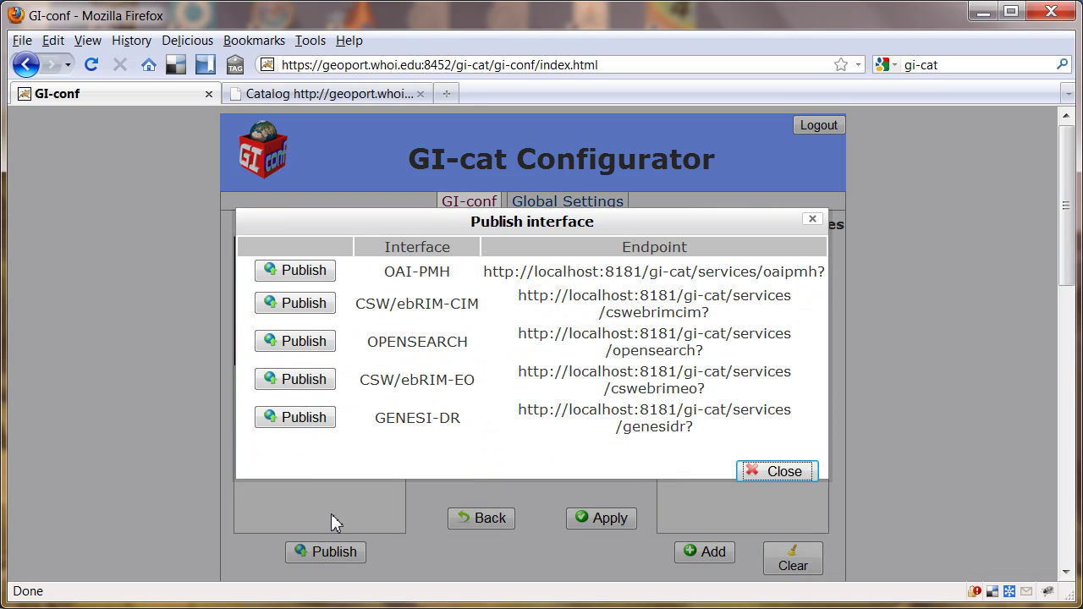
pyautogui.click(306, 340)
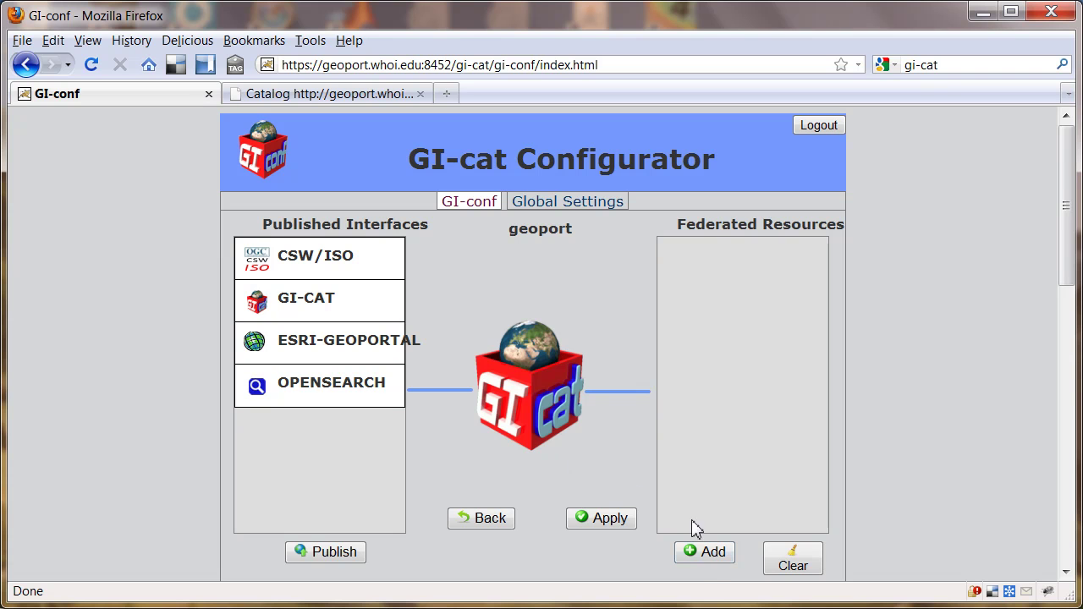
pyautogui.click(711, 555)
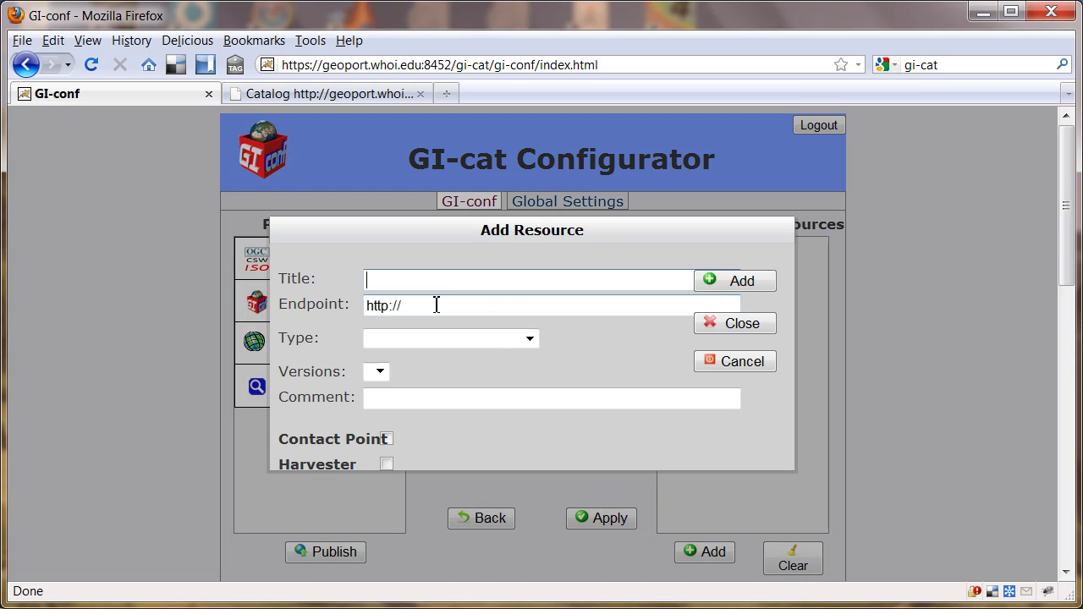
# - Copy the COAWST/ link address from the THREDDS catalog page and return to the form
pyautogui.click(364, 95)
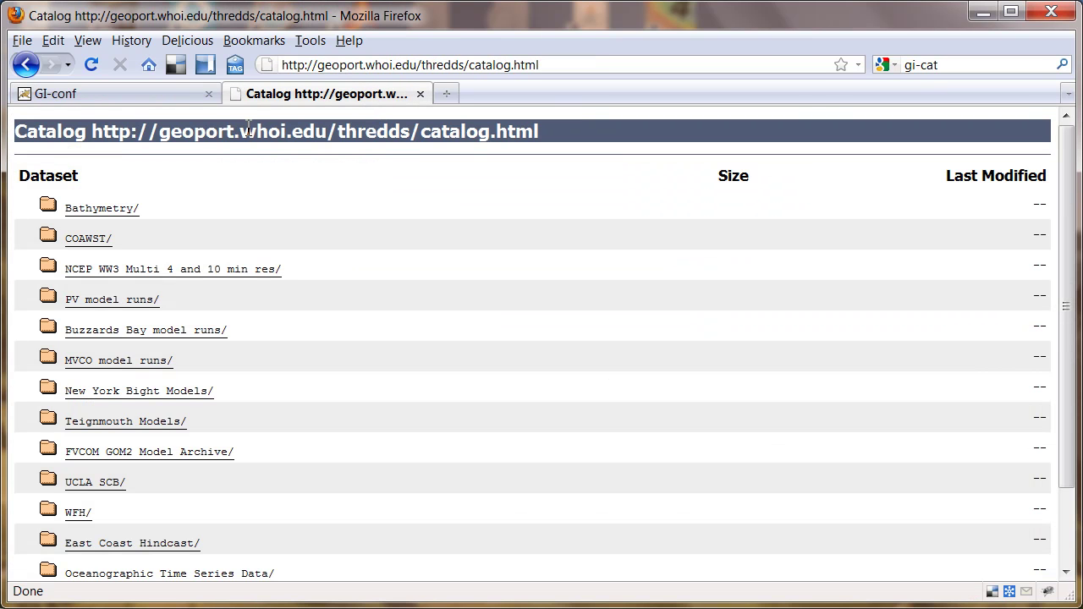
pyautogui.rightClick(93, 247)
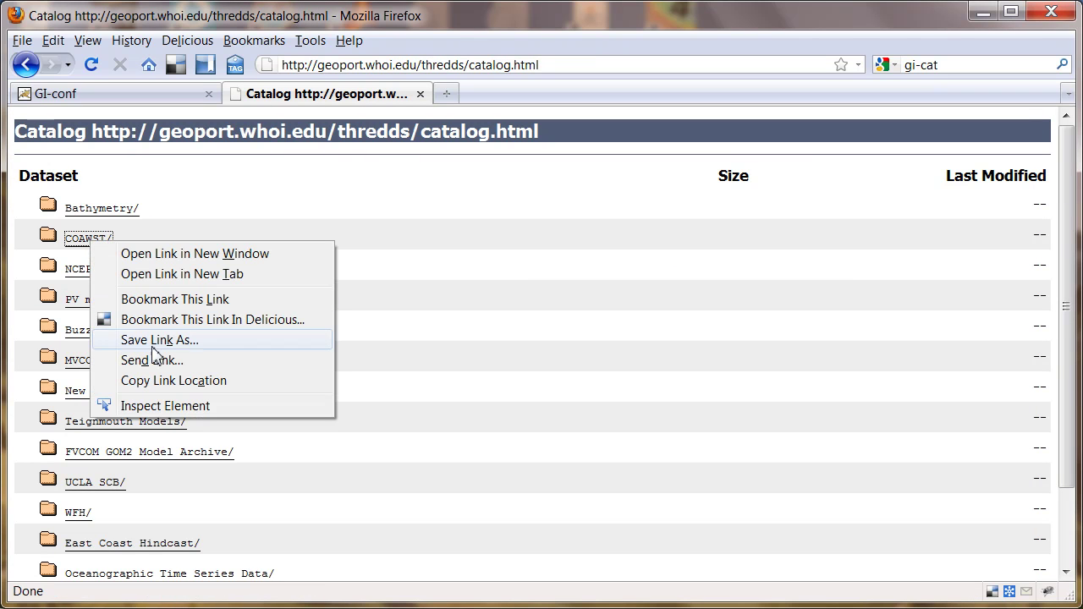
pyautogui.click(161, 383)
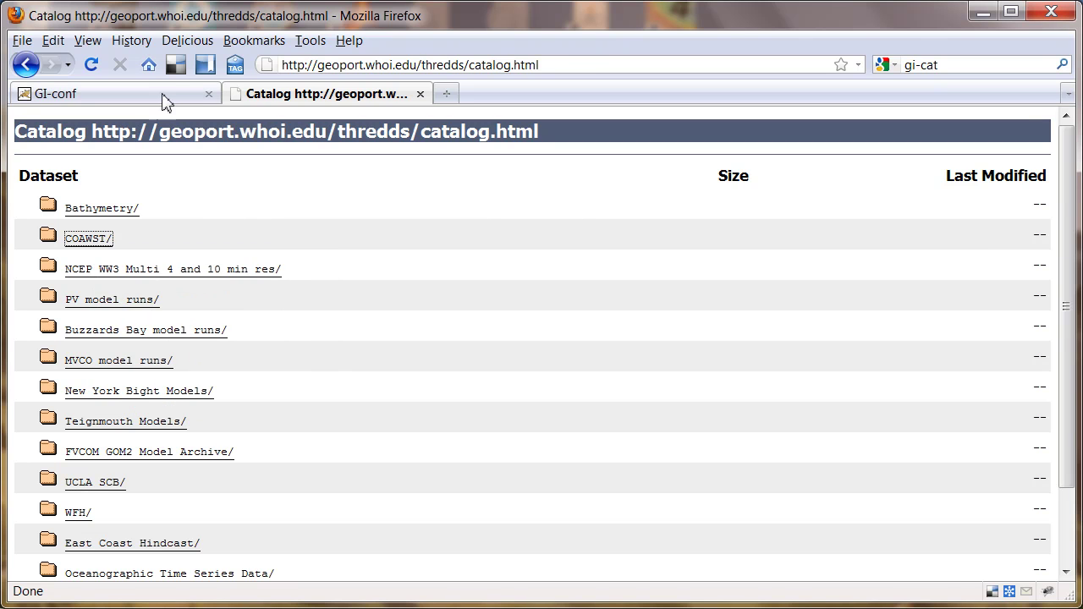
pyautogui.click(162, 97)
# - Set the endpoint to the pasted COAWST catalog address ending in .xml, titled COAWST
pyautogui.click(443, 310)
pyautogui.tripleClick(443, 313)
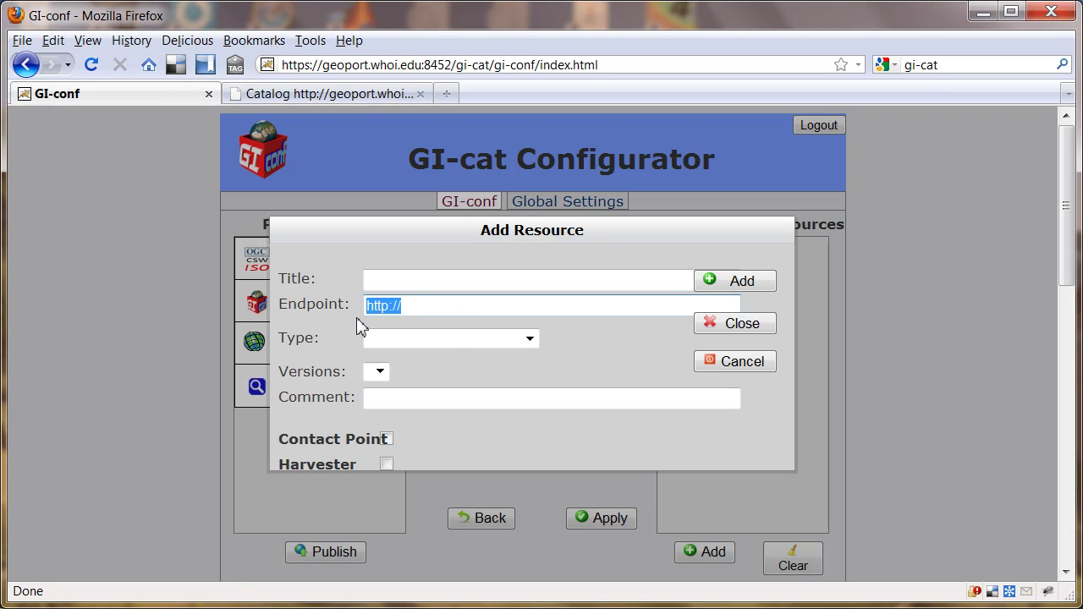
pyautogui.rightClick(434, 307)
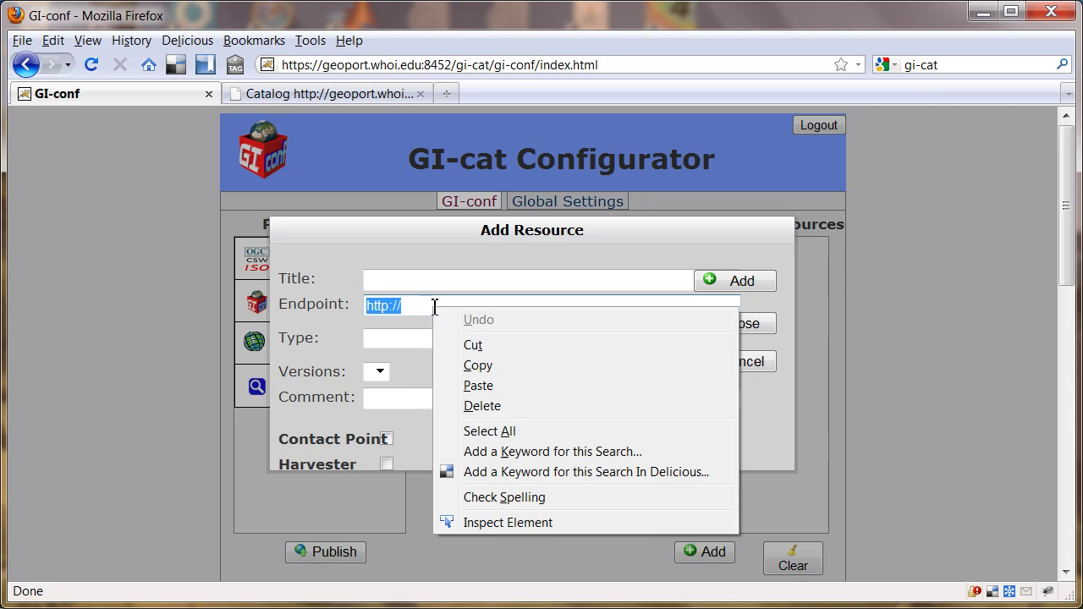
pyautogui.click(480, 386)
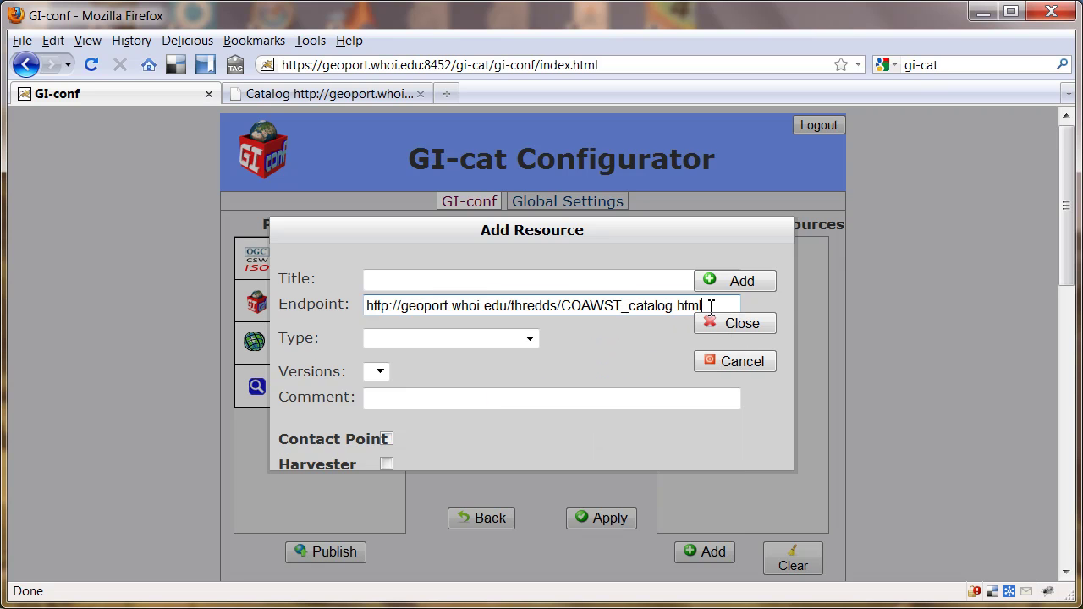
pyautogui.press('BackSpace')
pyautogui.press('BackSpace')
pyautogui.write('xml')
pyautogui.click(573, 277)
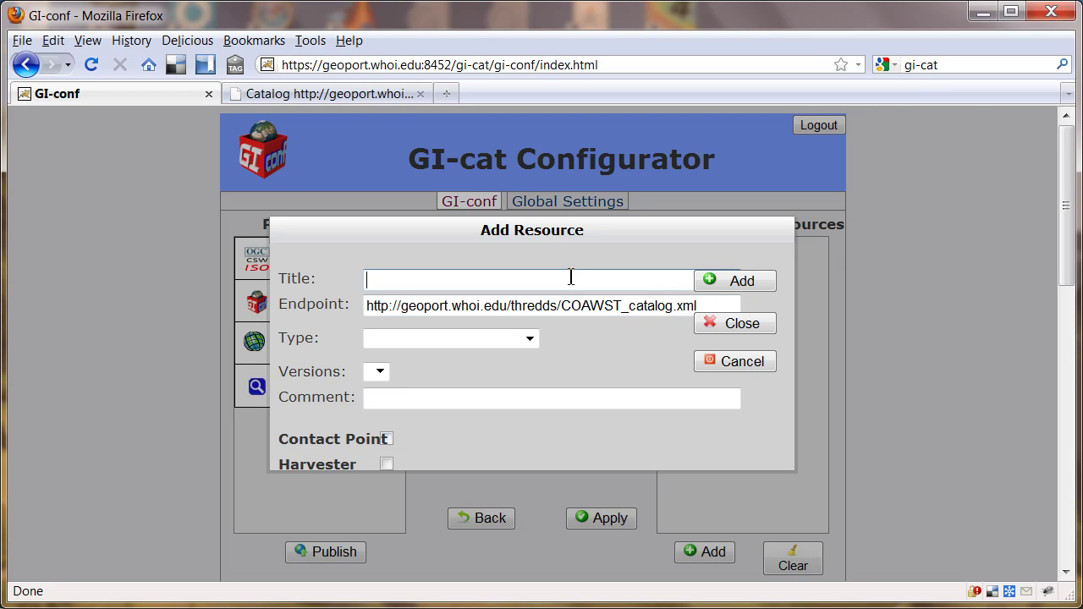
pyautogui.write('COAWST')
# - Set the resource type to THREDDS-NCISO, version 1.0.2
pyautogui.click(530, 341)
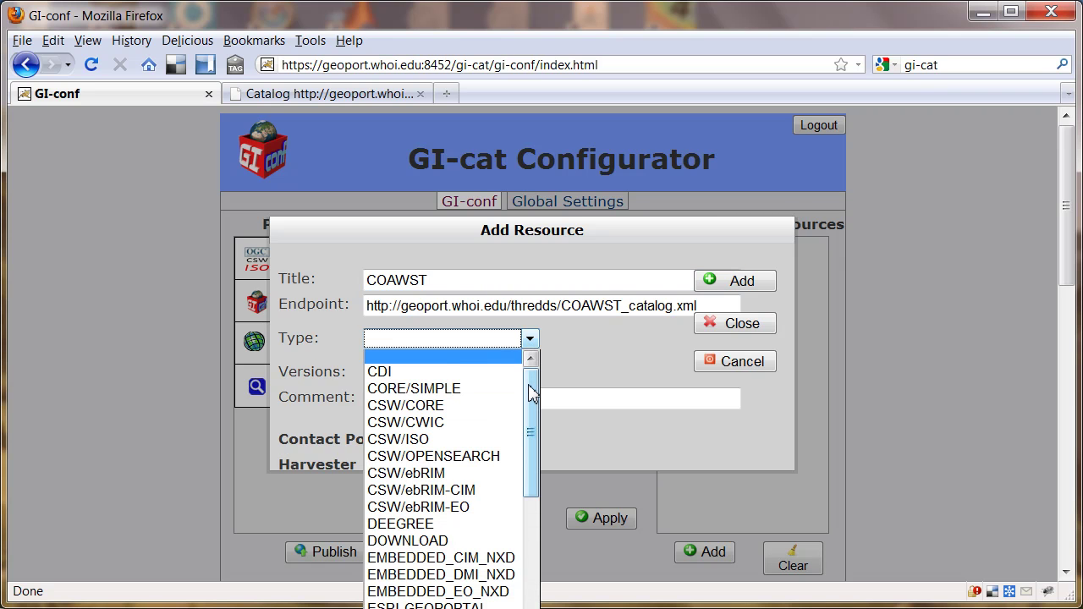
pyautogui.moveTo(531, 394); pyautogui.dragTo(536, 574)
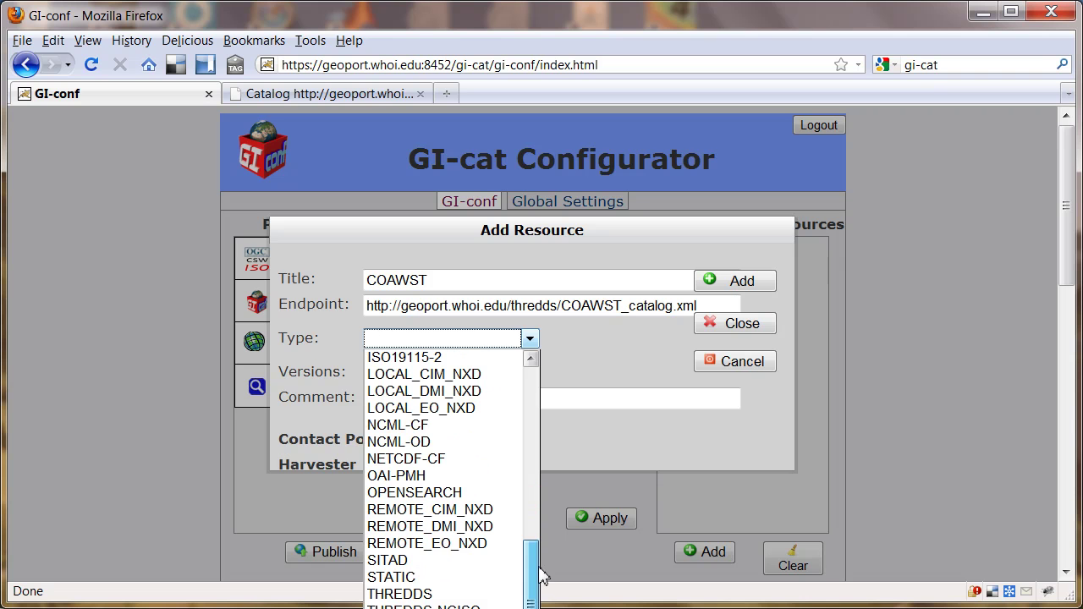
pyautogui.click(434, 604)
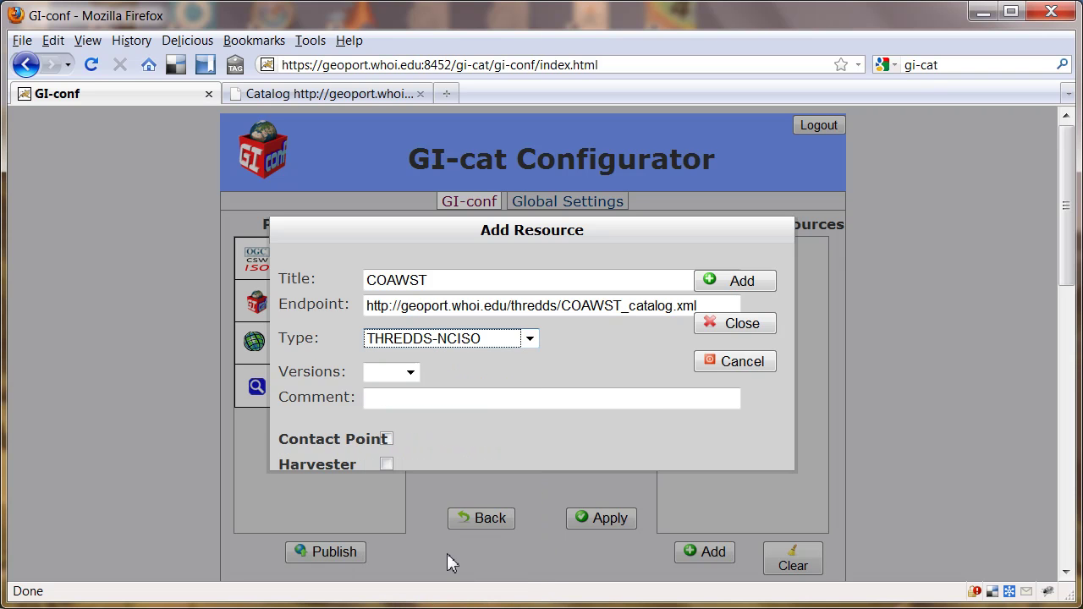
pyautogui.click(411, 374)
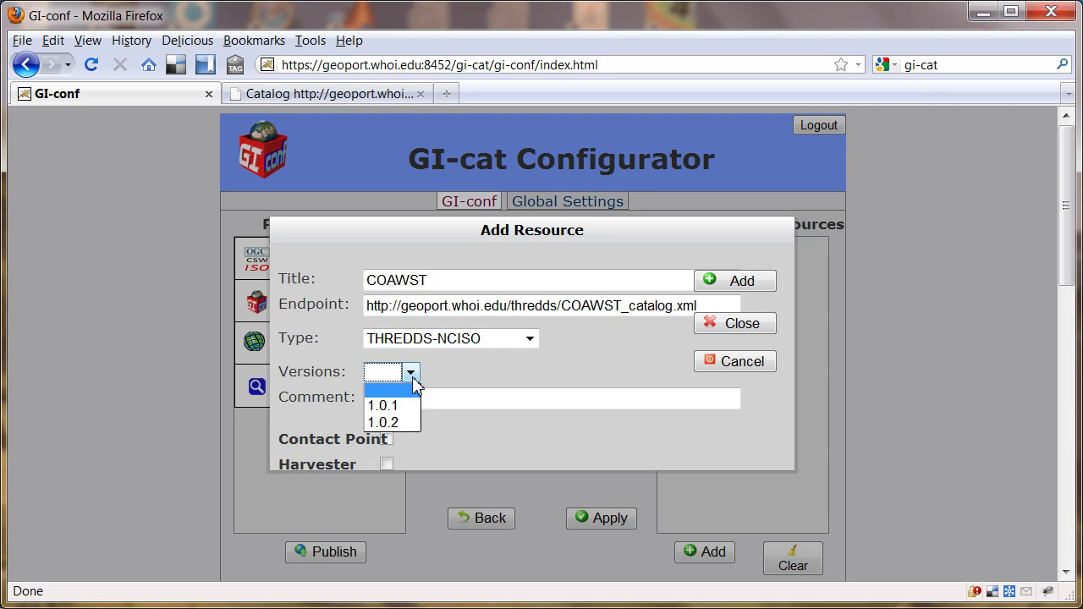
pyautogui.click(394, 420)
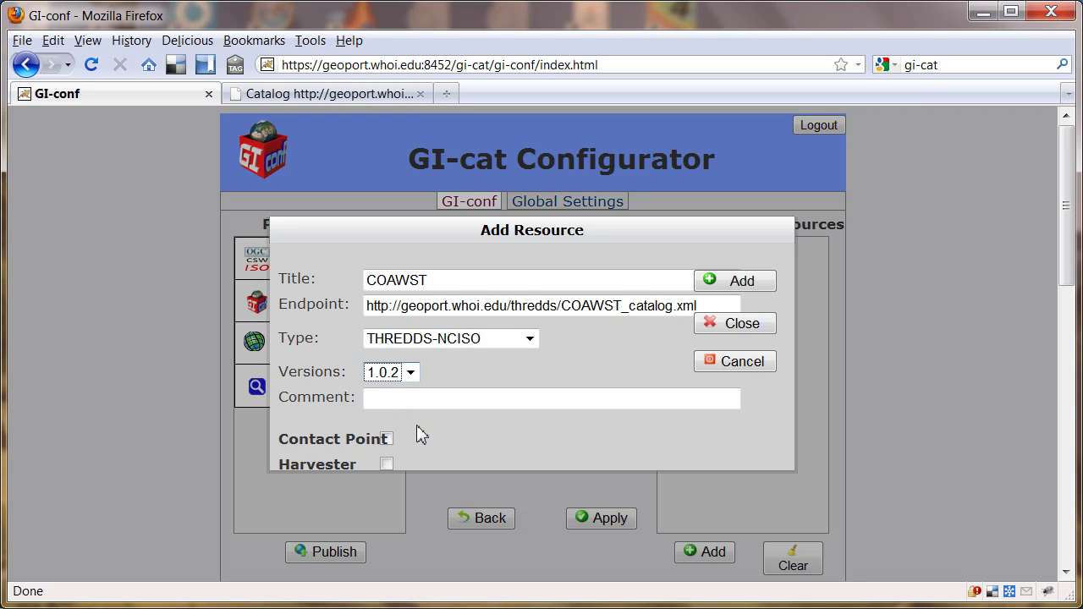
# - Enable harvesting every 1 day and start the harvester
pyautogui.click(388, 463)
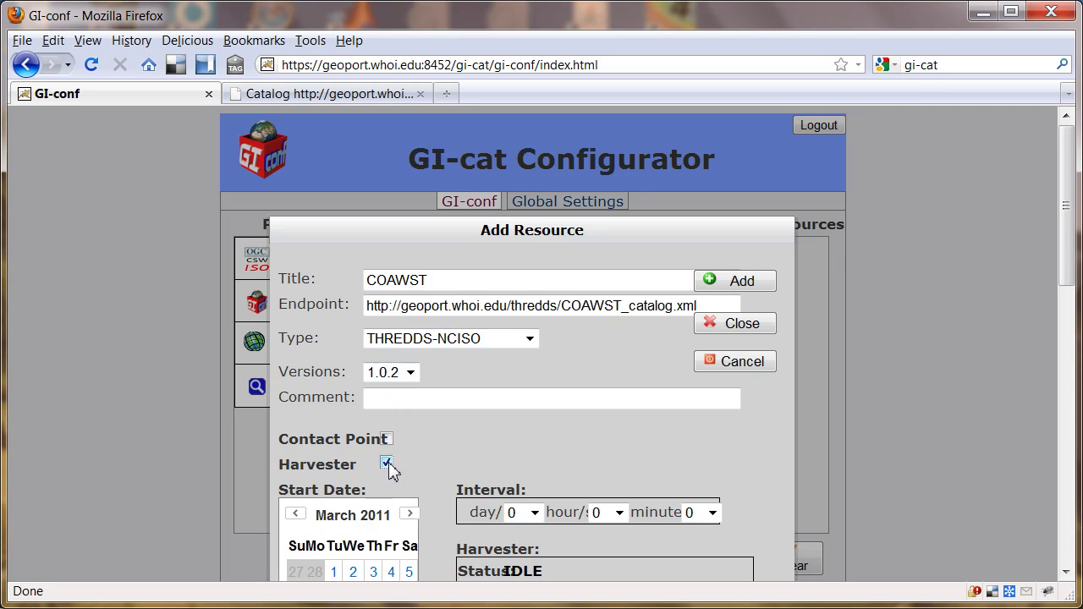
pyautogui.click(535, 513)
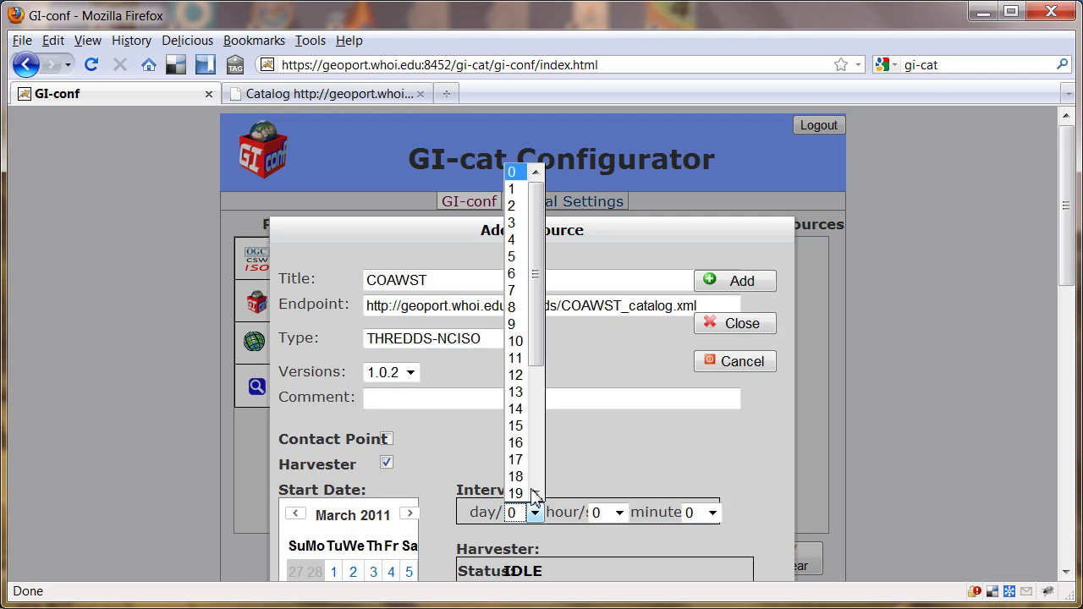
pyautogui.click(517, 191)
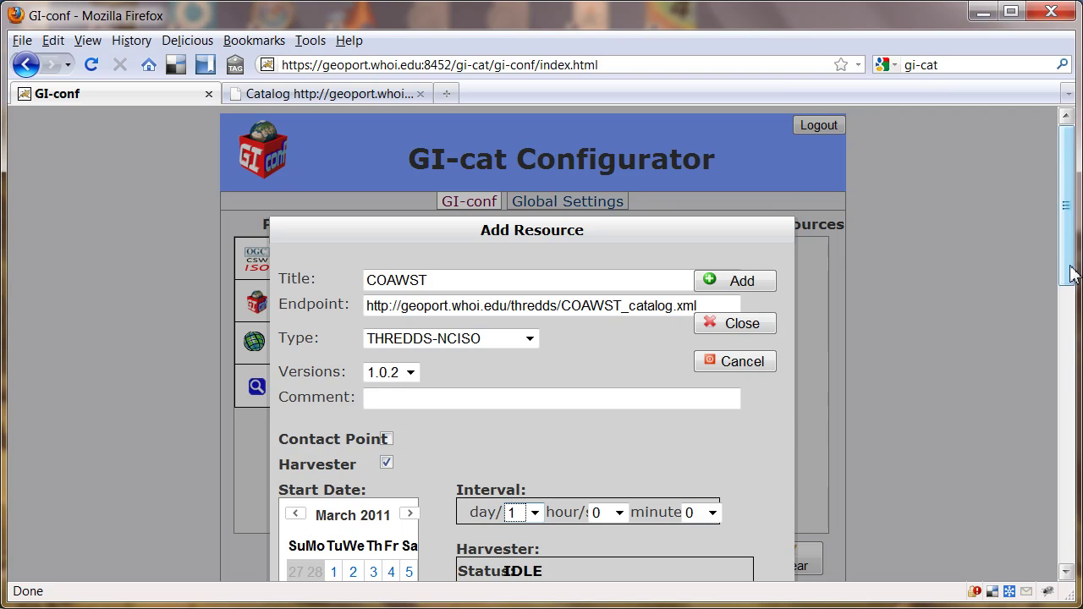
pyautogui.moveTo(1071, 271); pyautogui.dragTo(1071, 353)
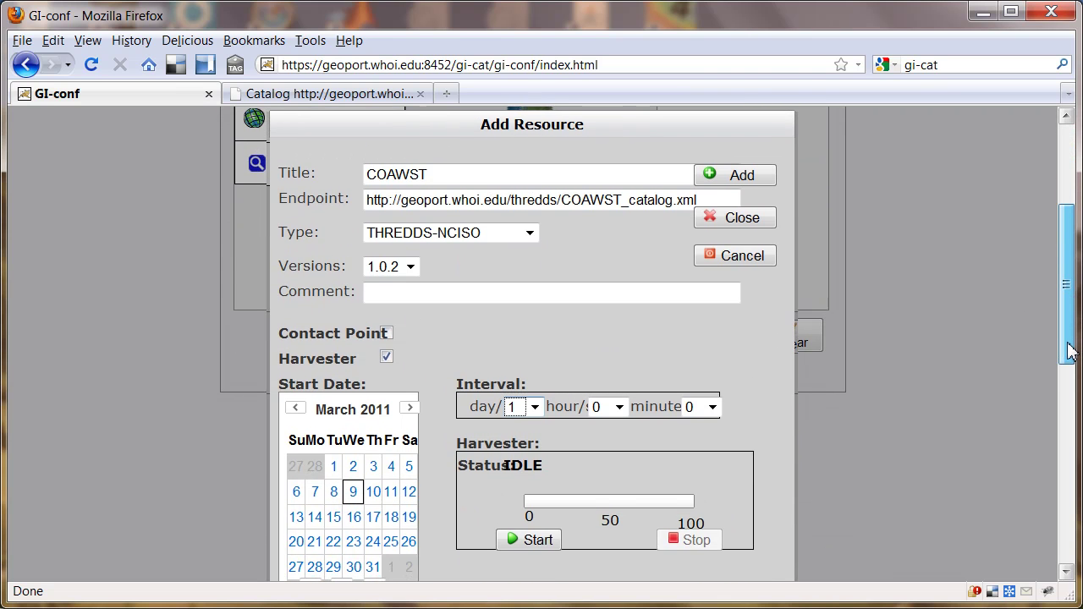
pyautogui.click(520, 544)
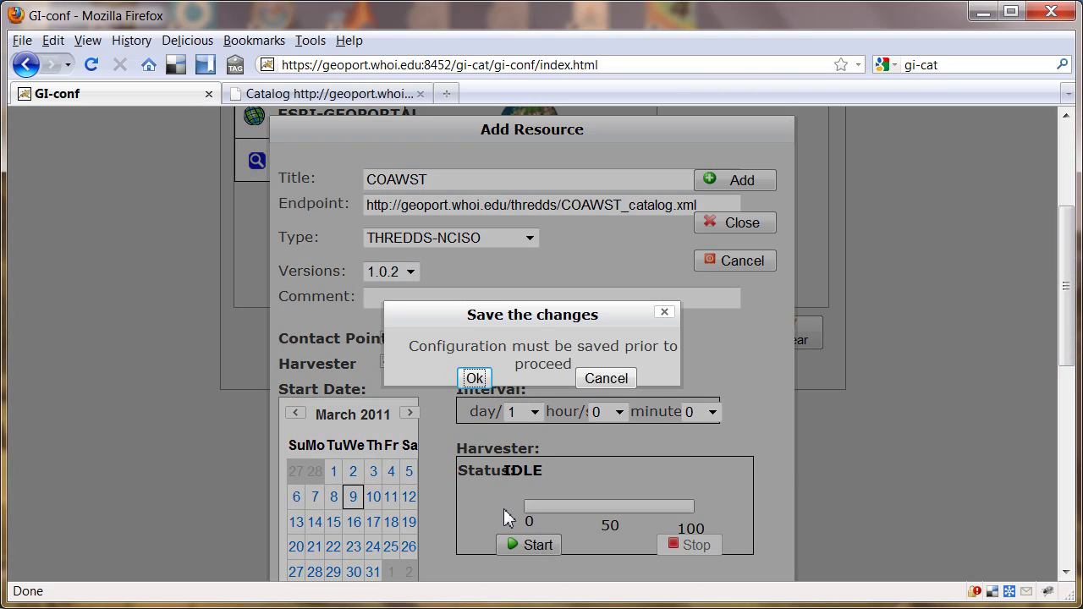
# - Save the configuration, let COAWST harvest 6 resources, then close the resource dialog
pyautogui.click(475, 380)
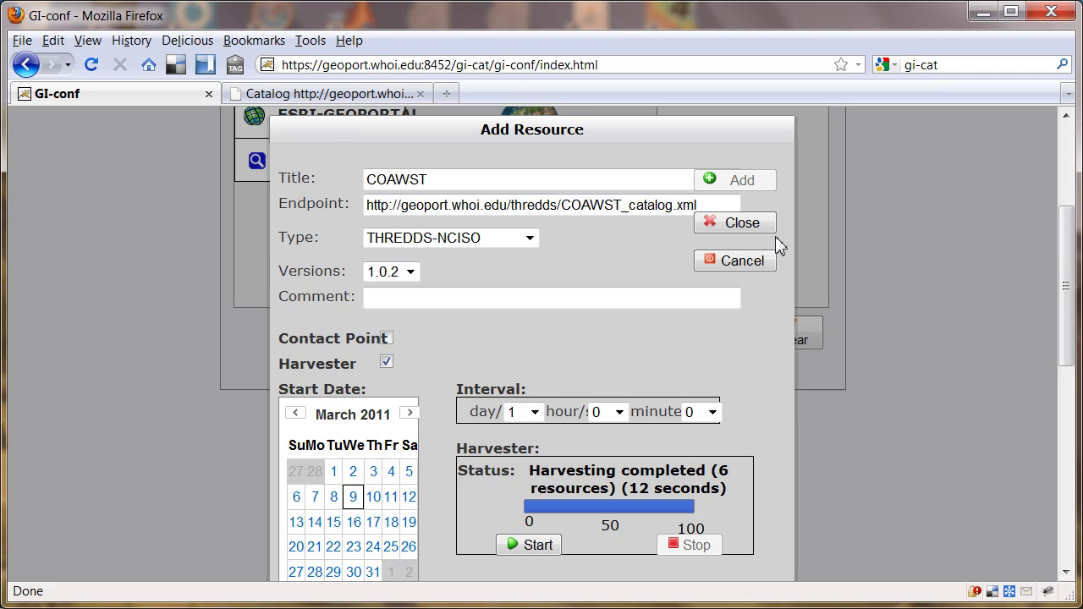
pyautogui.click(745, 224)
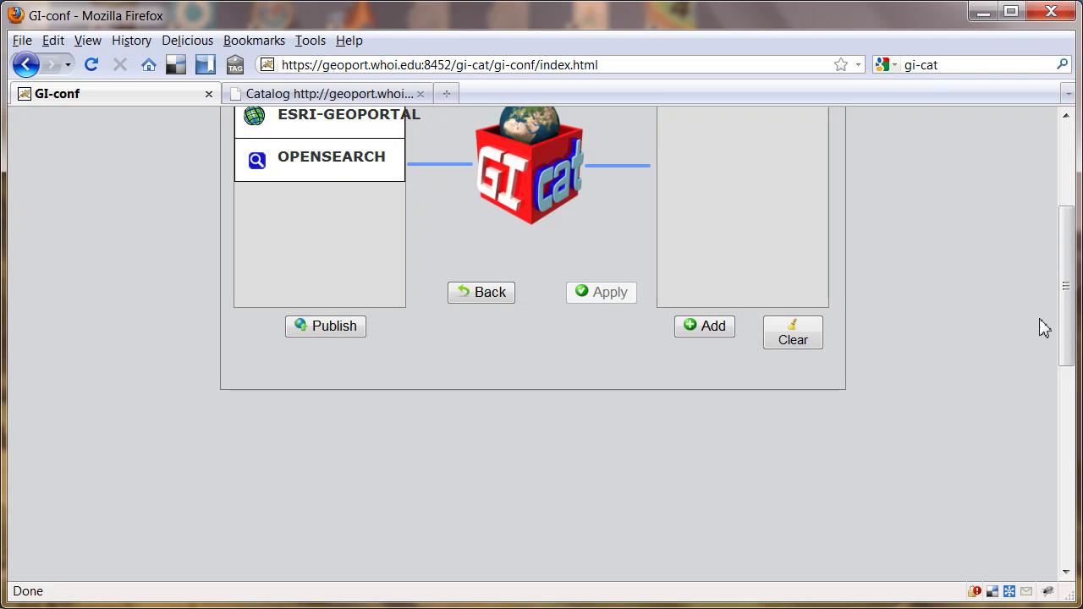
# - Log out of the configurator and log back in with the password
pyautogui.moveTo(1067, 314); pyautogui.dragTo(1067, 231)
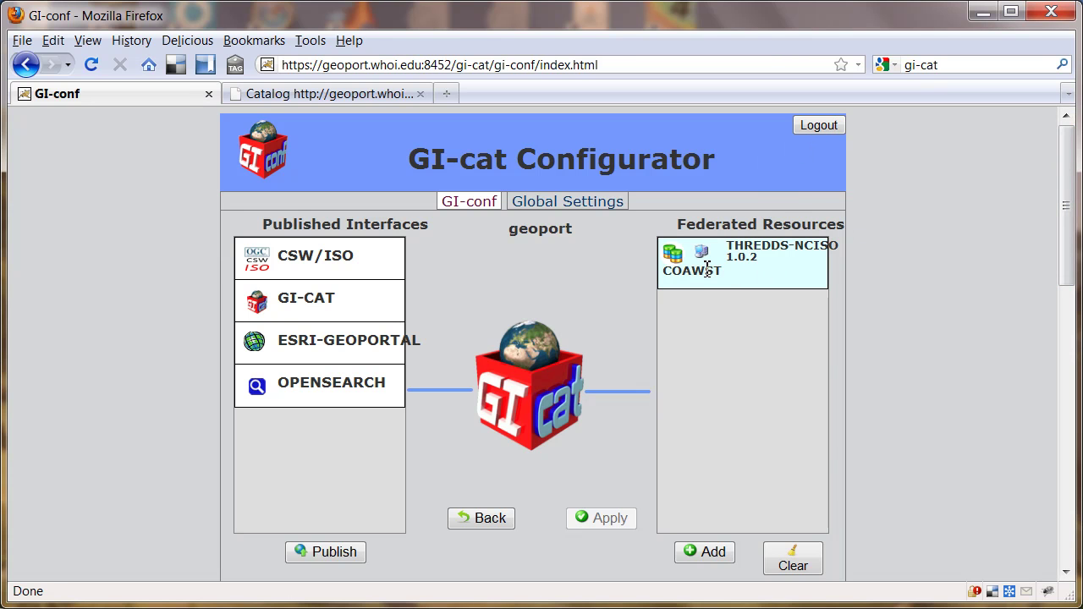
pyautogui.click(815, 126)
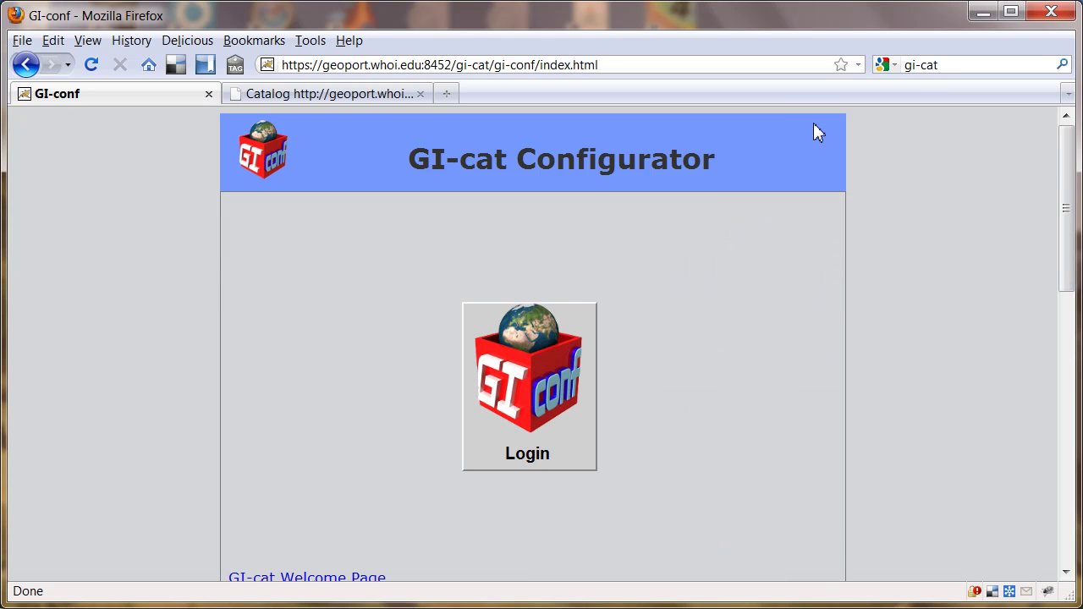
pyautogui.click(542, 413)
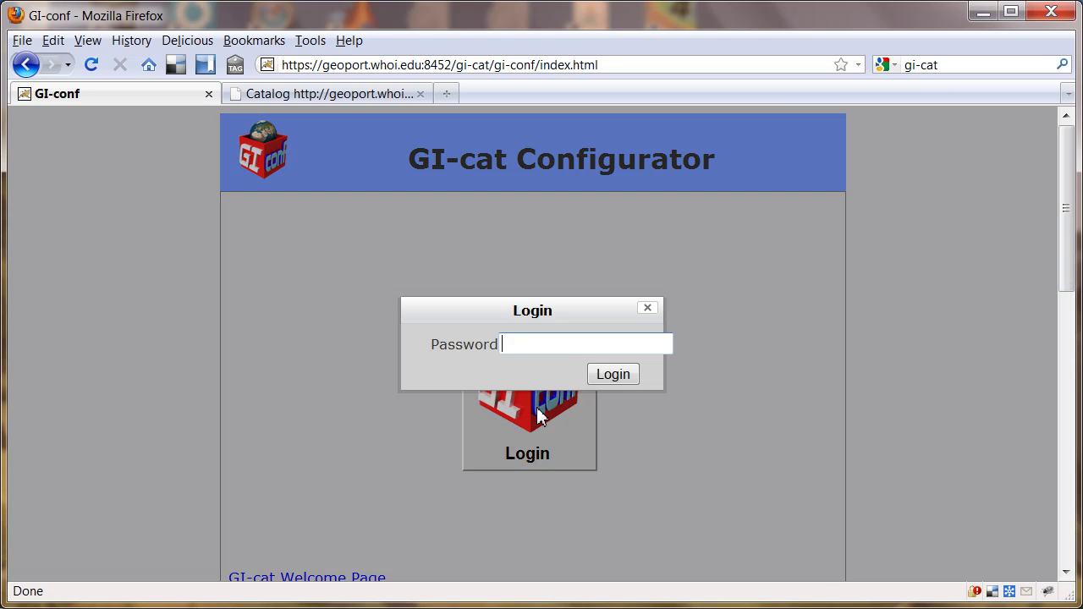
pyautogui.write('••••••••')
pyautogui.press('Return')
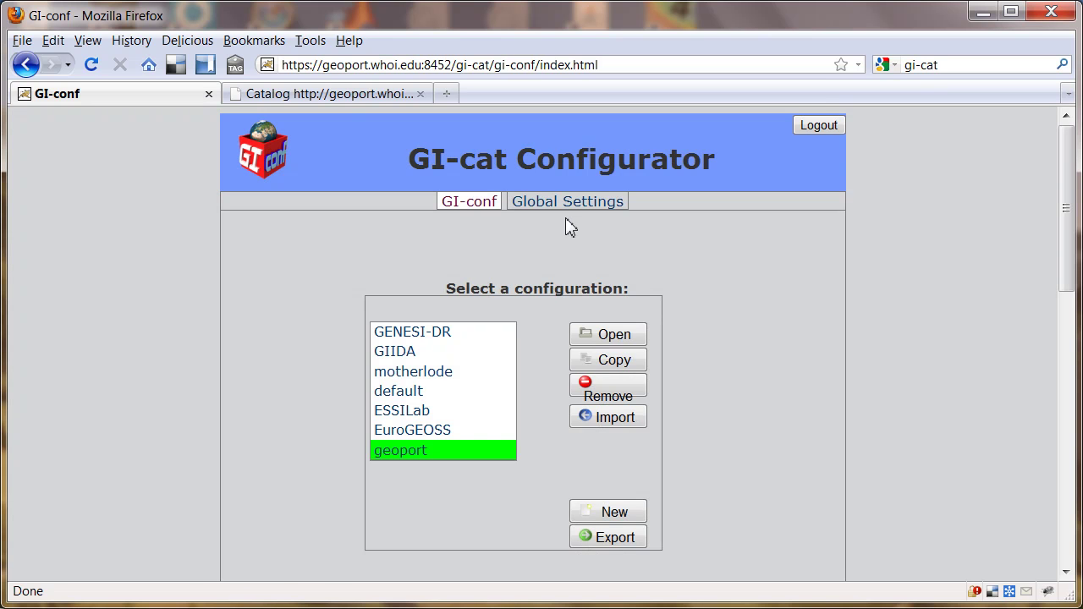
# - Change the Global Settings endpoint host from localhost:8181 to geoport.whoi.edu and save
pyautogui.click(585, 207)
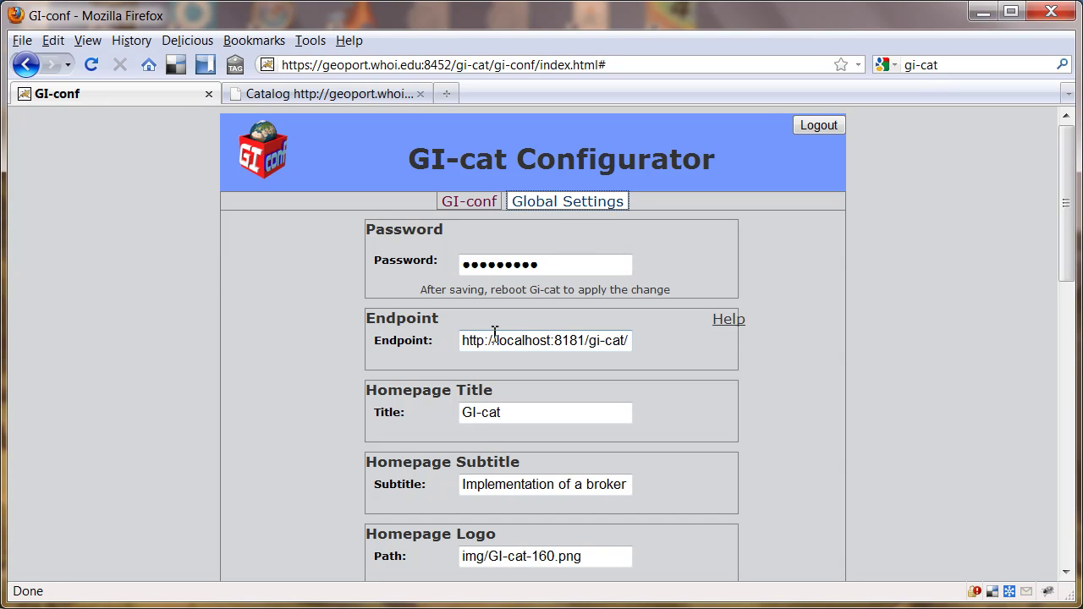
pyautogui.moveTo(499, 340); pyautogui.dragTo(588, 346)
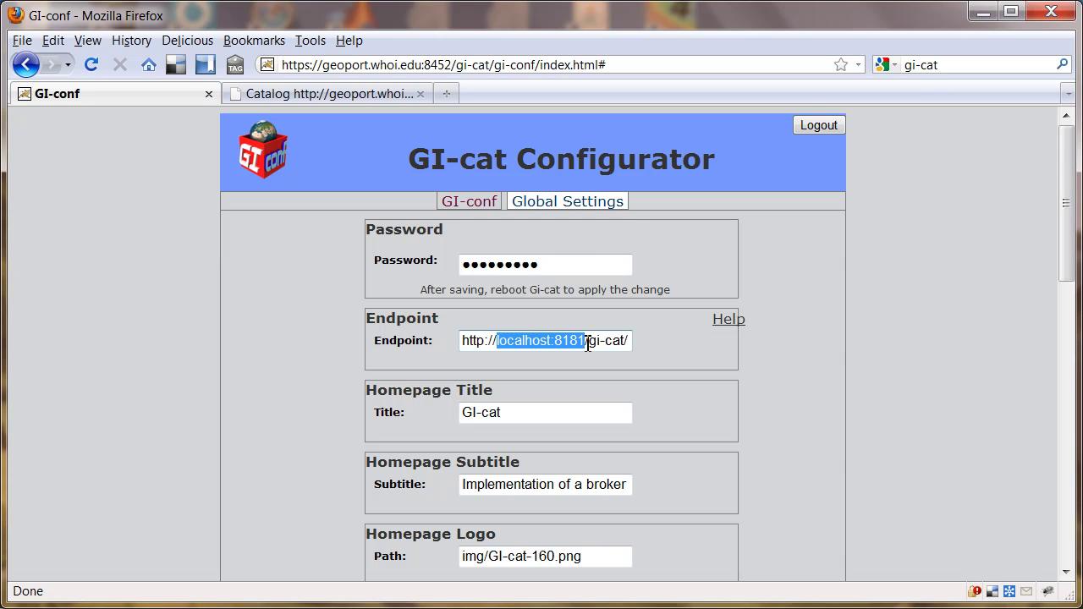
pyautogui.write('geoport')
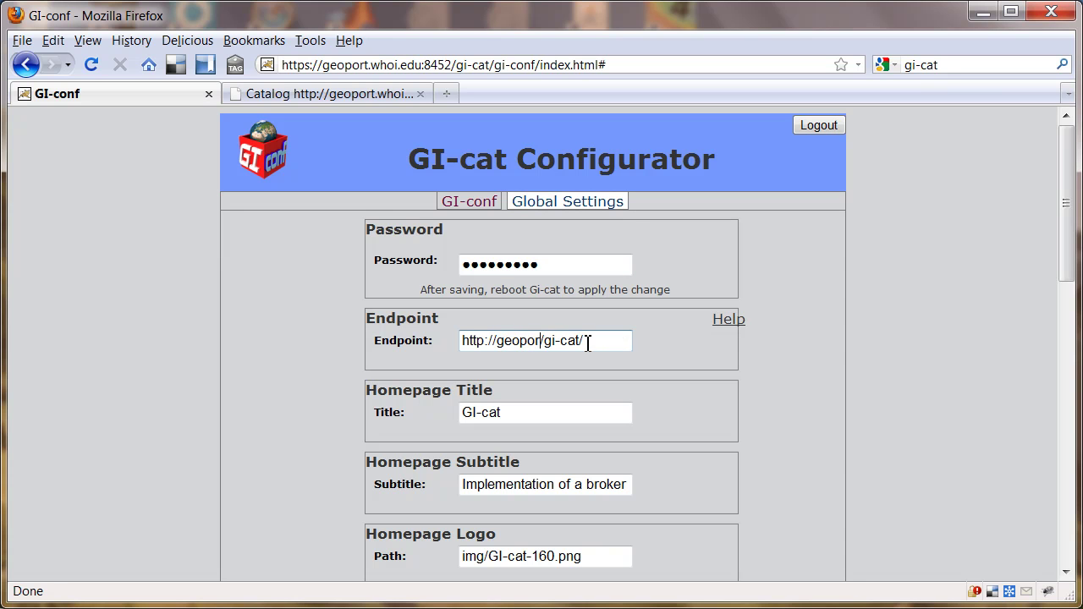
pyautogui.write('.whoi.e')
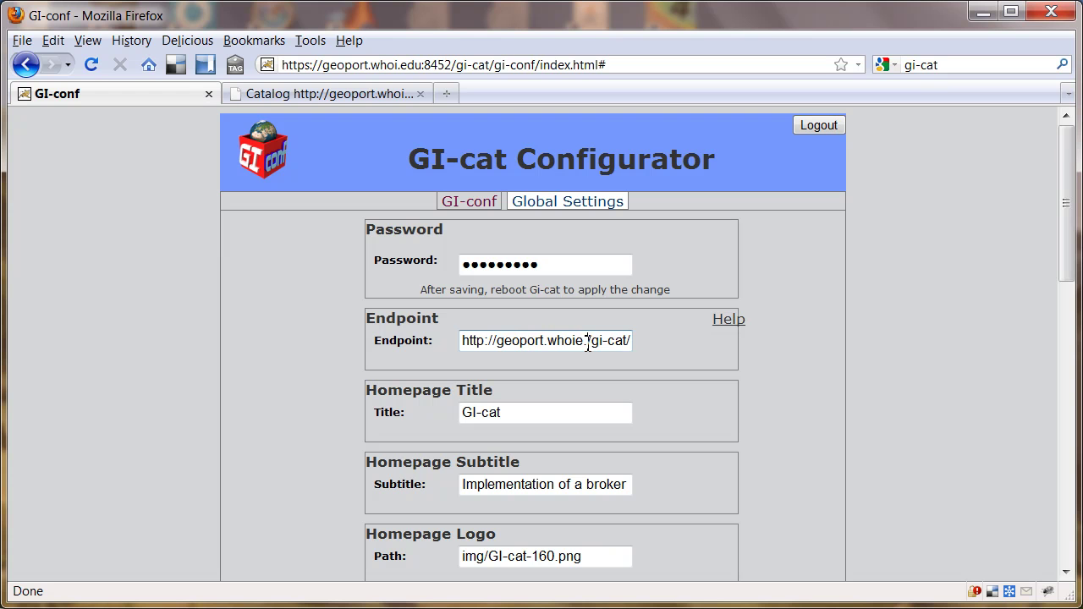
pyautogui.write('du')
pyautogui.moveTo(1065, 169); pyautogui.dragTo(905, 457)
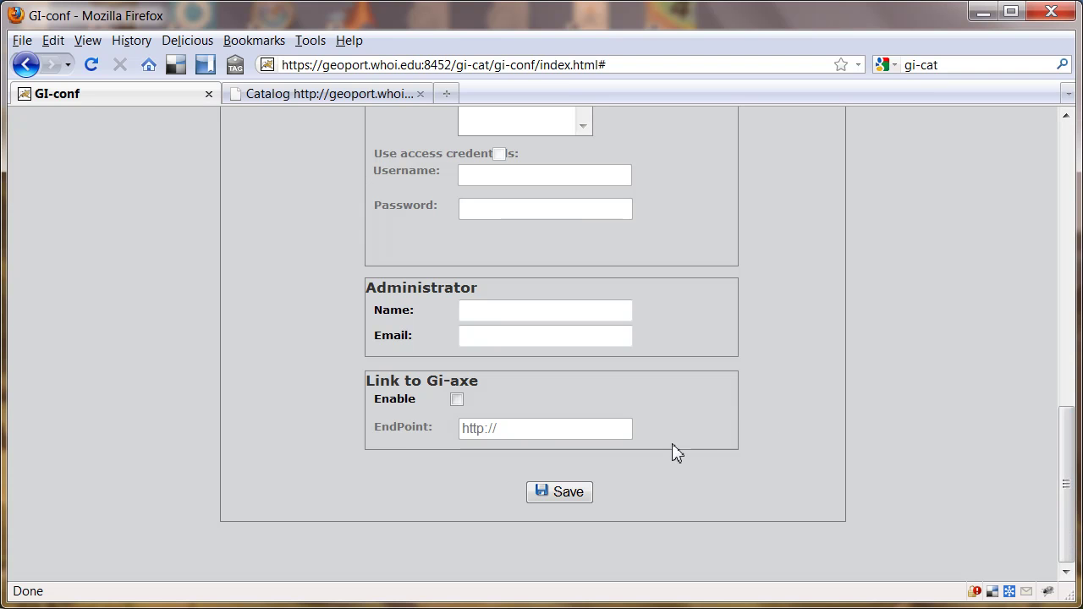
pyautogui.click(579, 496)
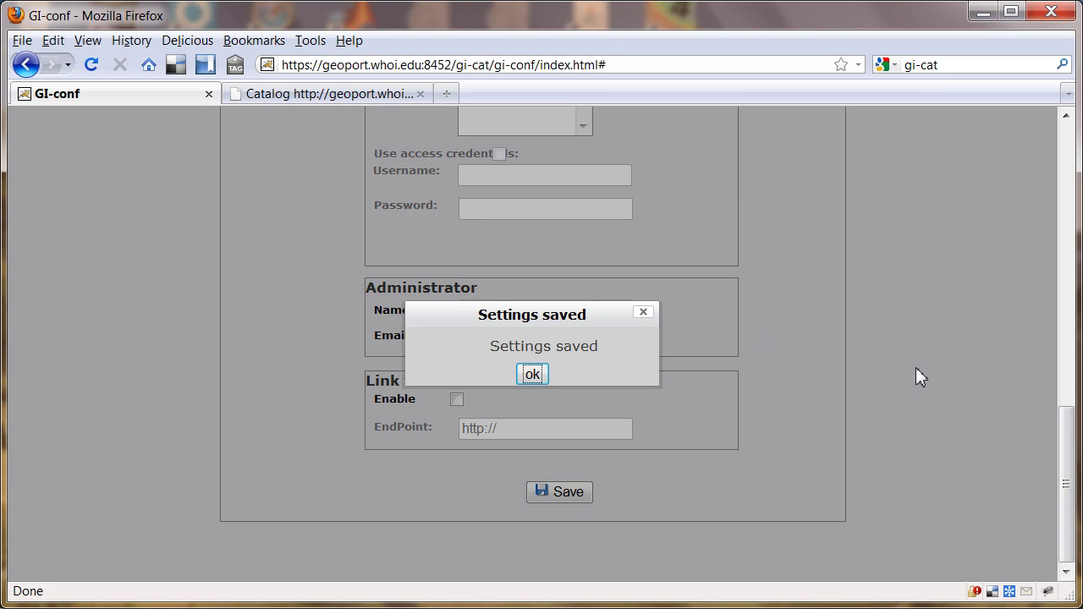
pyautogui.click(531, 374)
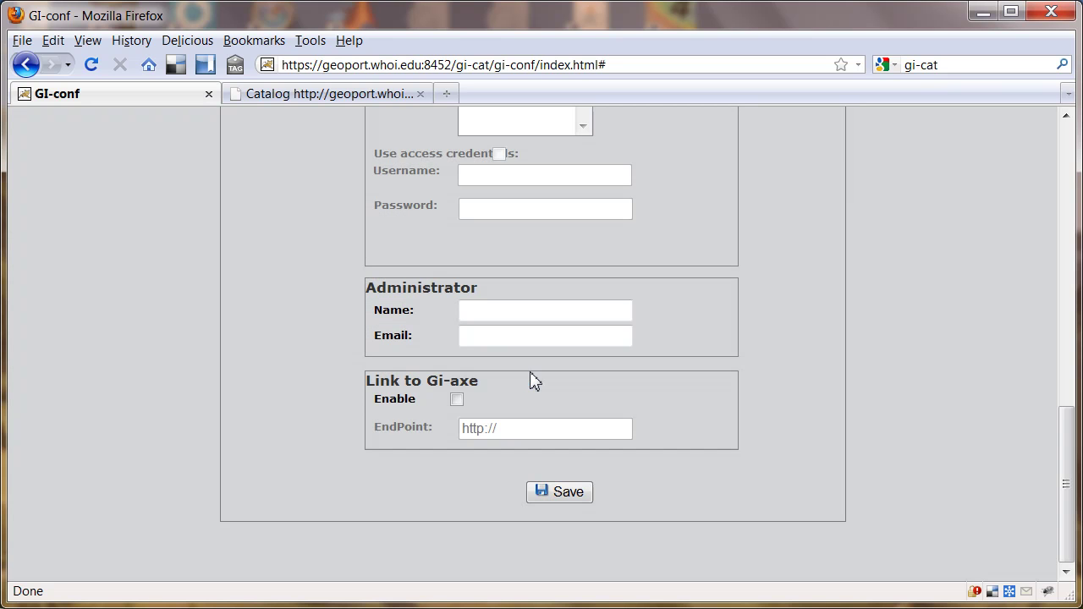
pyautogui.moveTo(1078, 420); pyautogui.dragTo(1080, 125)
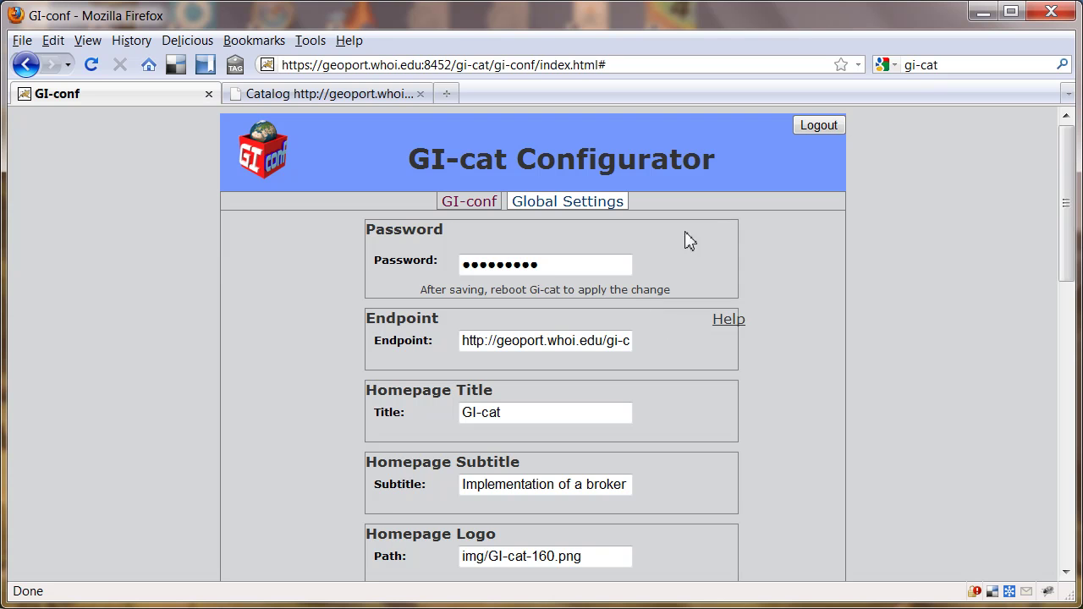
# - Log out and load the geoport.whoi.edu/gi-cat welcome page
pyautogui.click(810, 123)
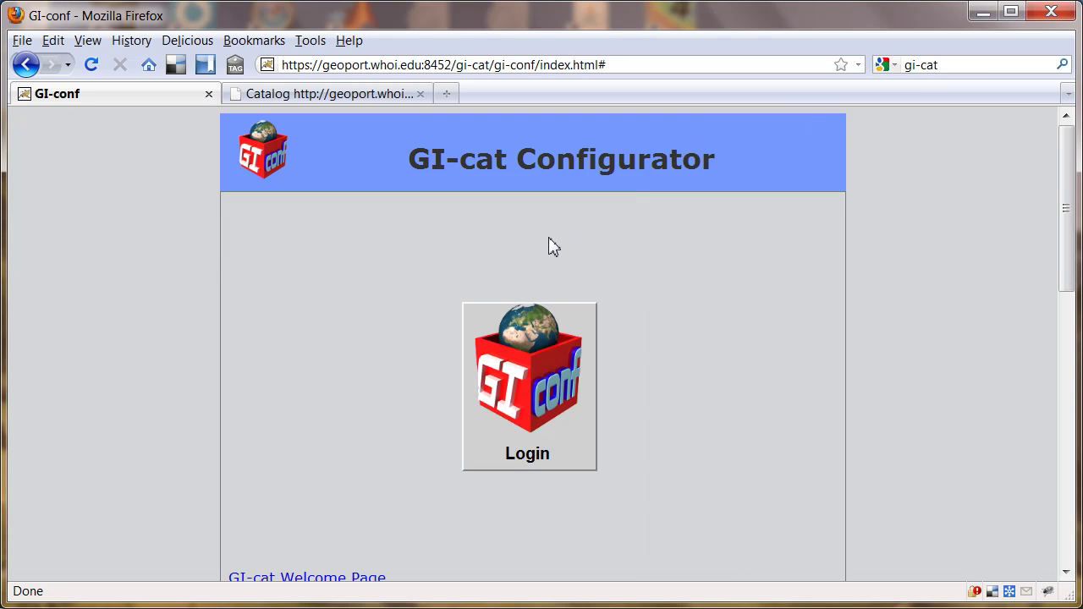
pyautogui.click(463, 66)
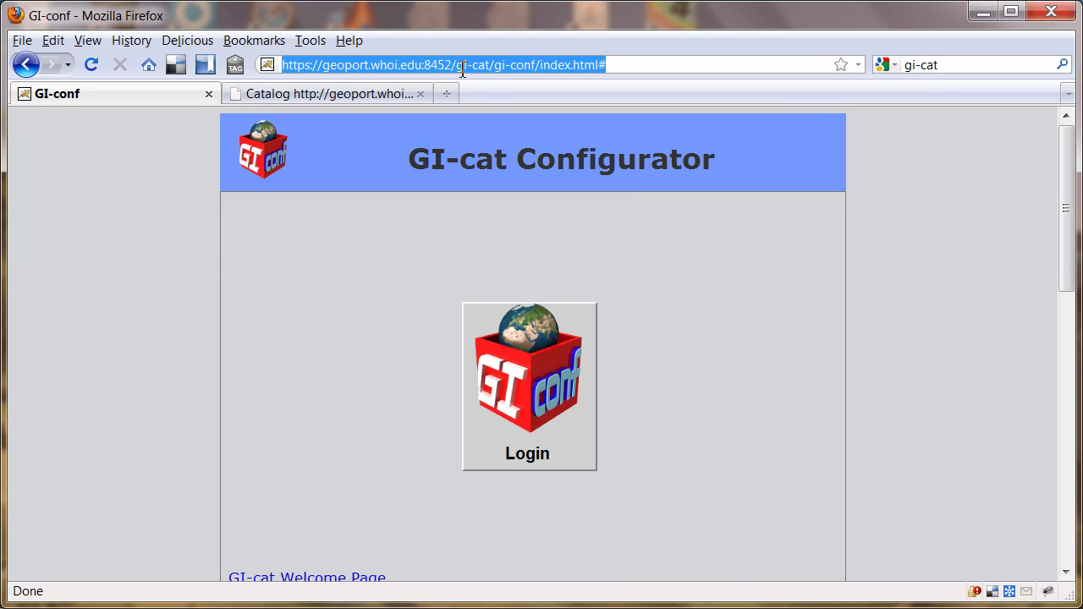
pyautogui.write('geop')
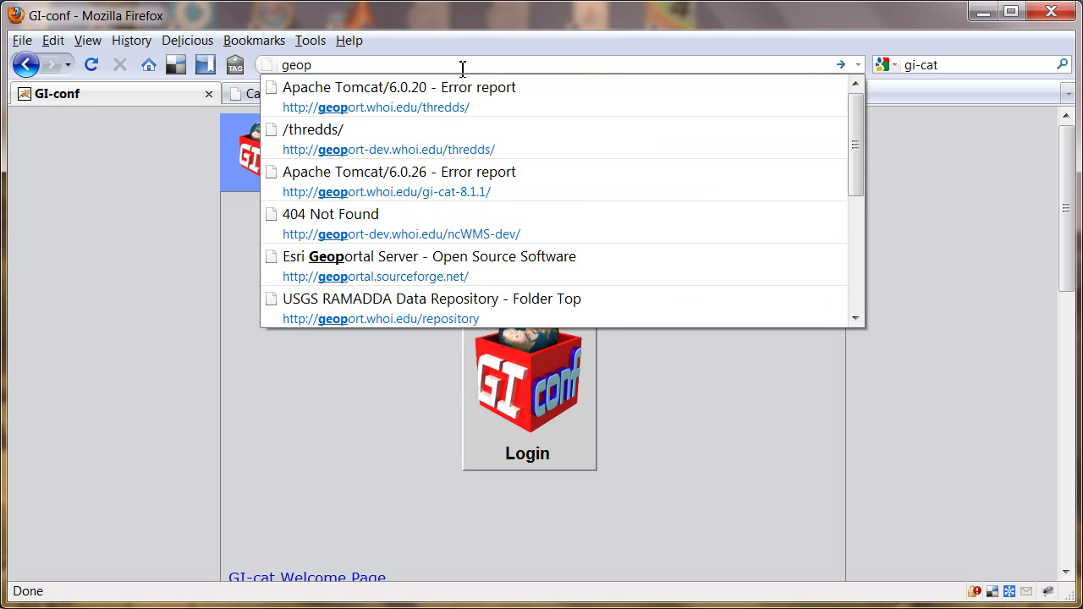
pyautogui.write('ort.wh')
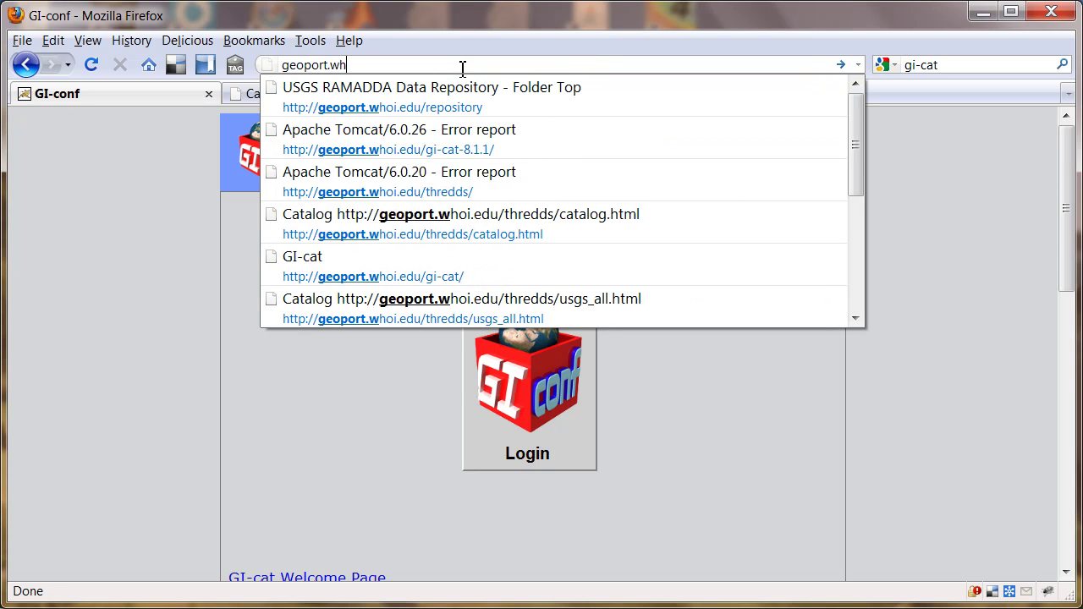
pyautogui.write('oi.edu/gi-cat')
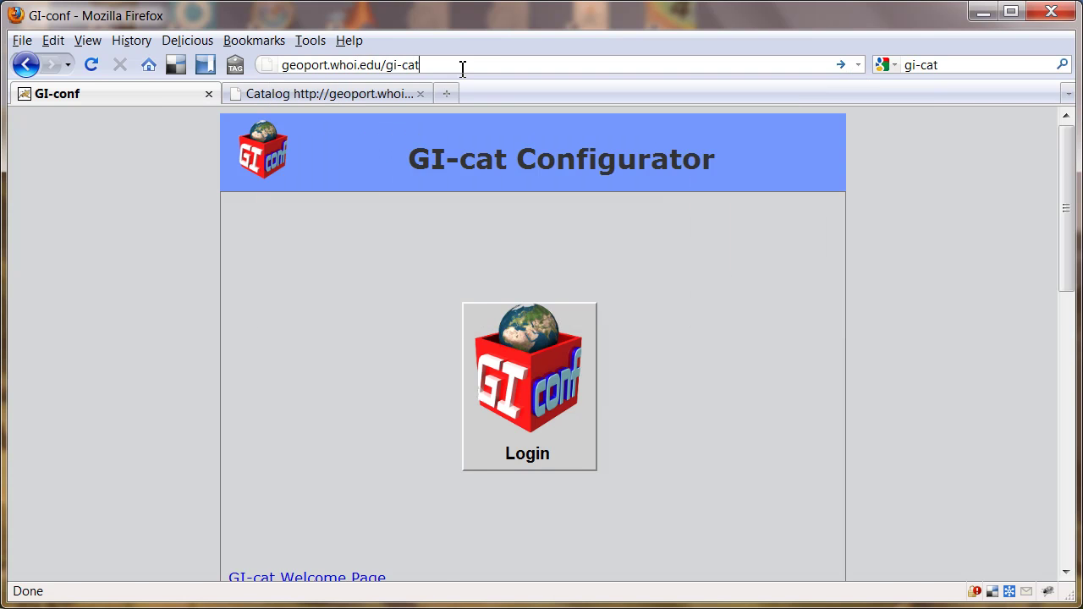
pyautogui.press('Return')
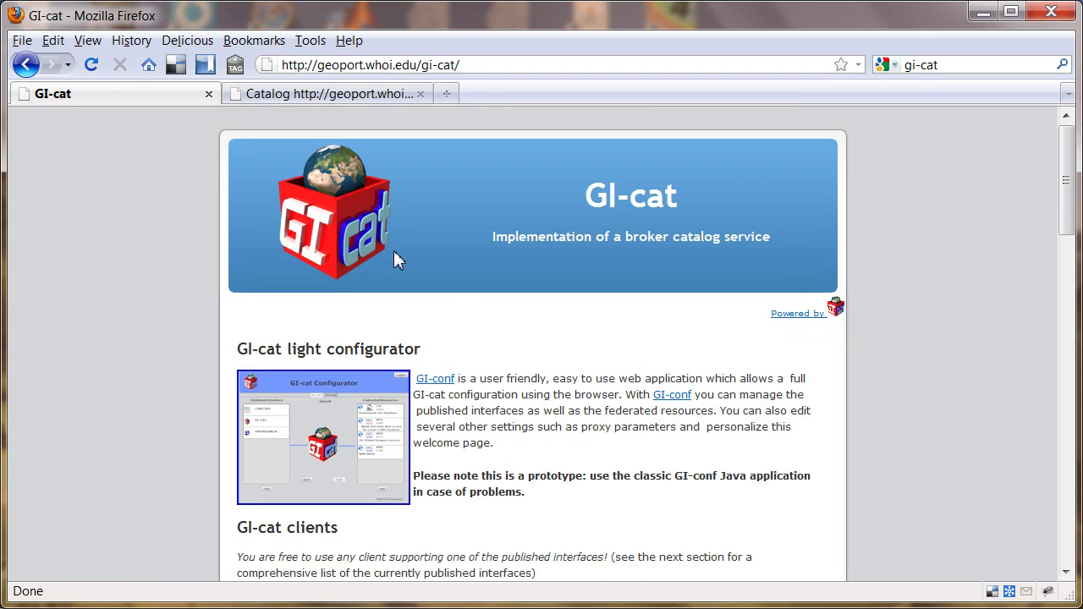
# - Review the four published interfaces and COAWST resource, then open the GI-portal client
pyautogui.moveTo(1071, 222); pyautogui.dragTo(1071, 401)
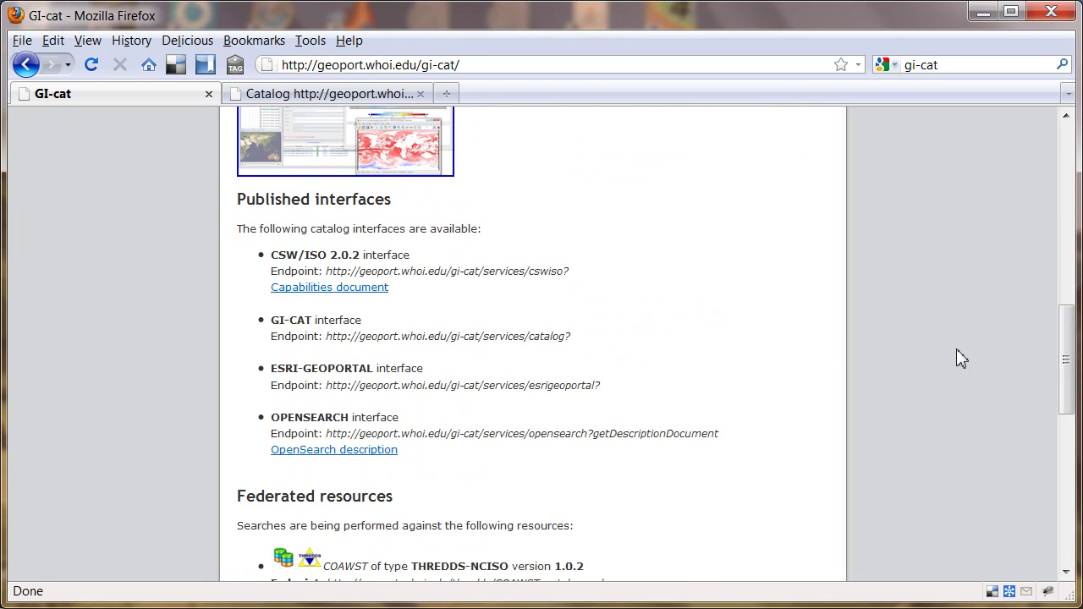
pyautogui.moveTo(1071, 355); pyautogui.dragTo(1071, 423)
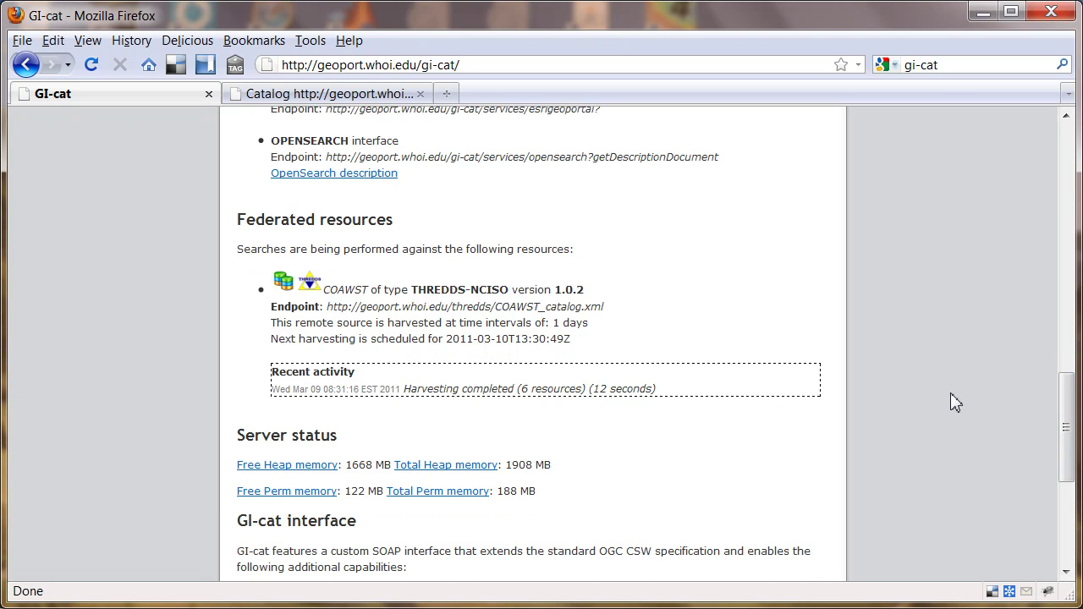
pyautogui.moveTo(1067, 412); pyautogui.dragTo(1066, 146)
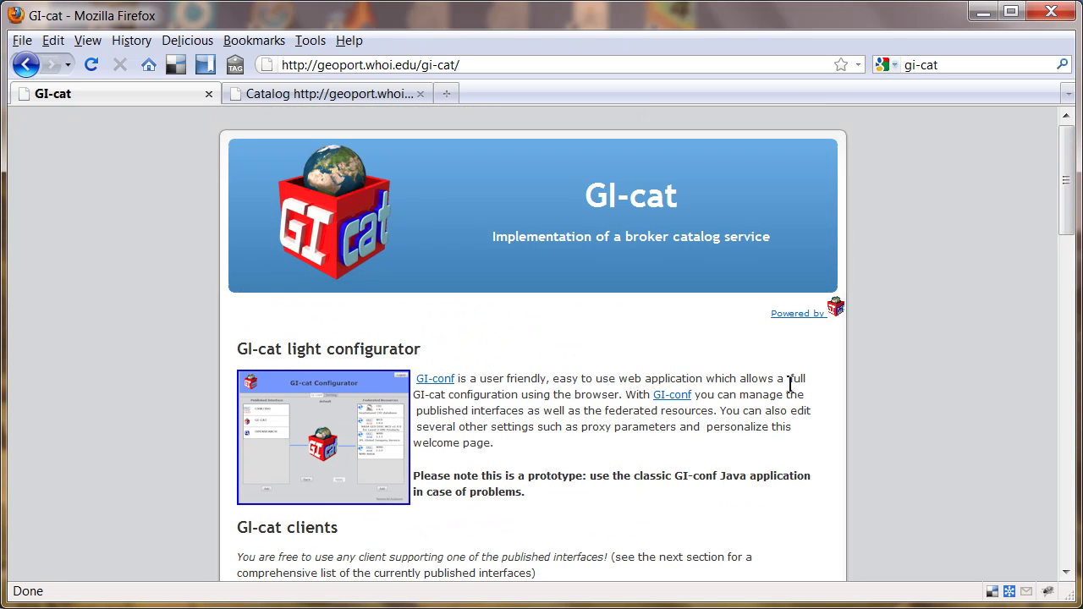
pyautogui.moveTo(1066, 225); pyautogui.dragTo(1066, 297)
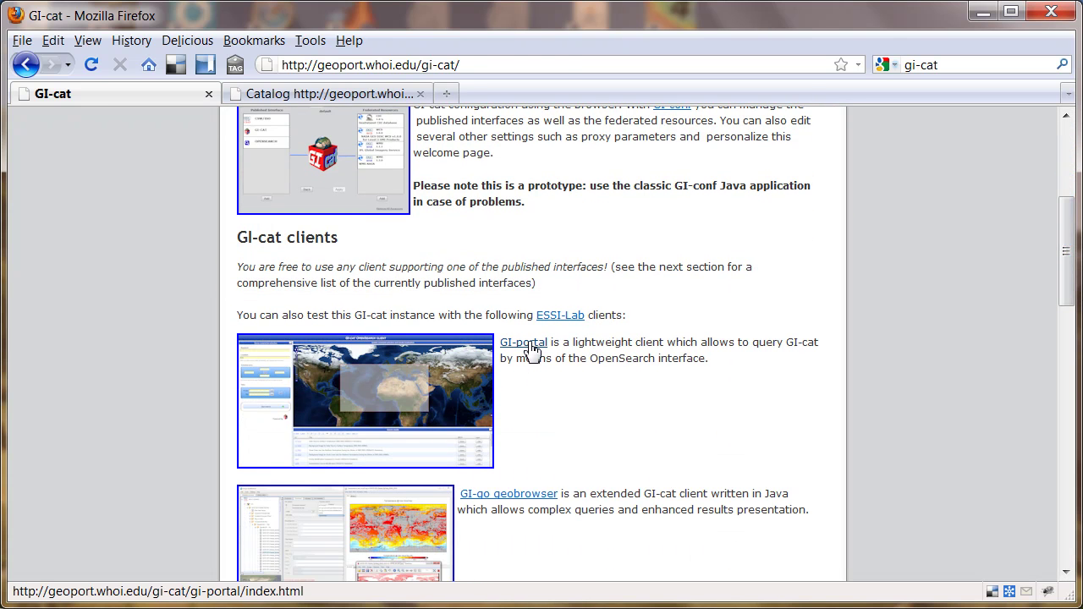
pyautogui.click(531, 350)
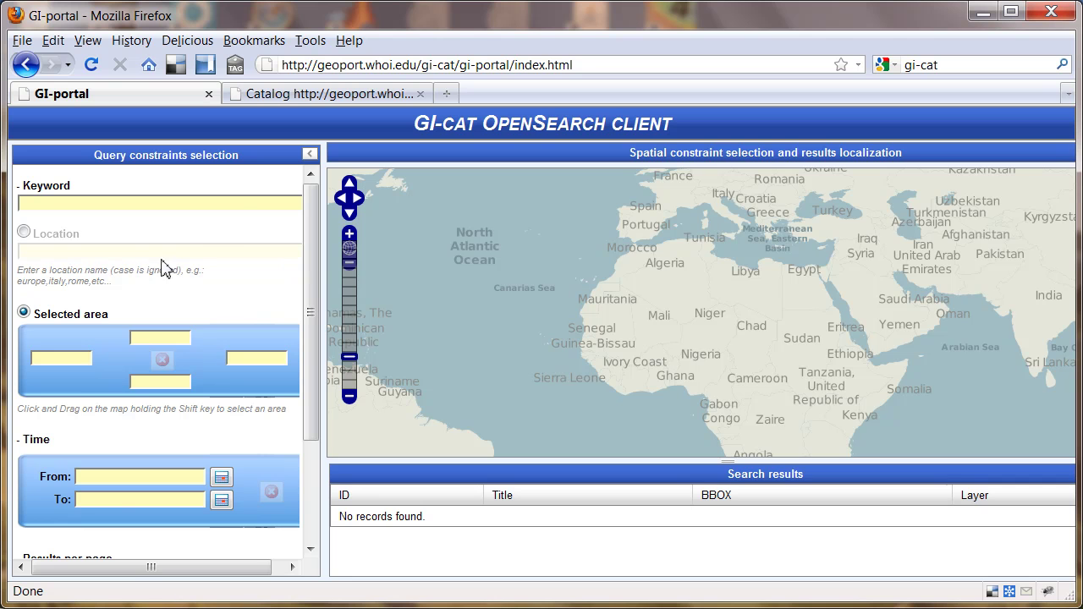
# - Search for the keyword 'salinity' and pan the map to the Atlantic and Americas
pyautogui.click(238, 209)
pyautogui.write('salinity')
pyautogui.press('Return')
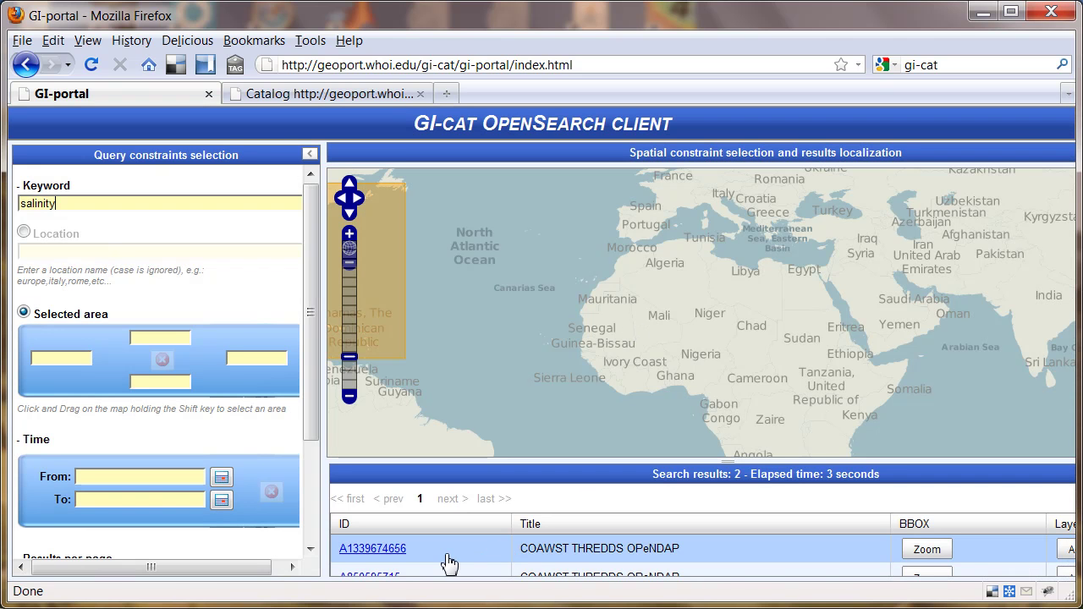
pyautogui.moveTo(588, 322); pyautogui.dragTo(903, 344)
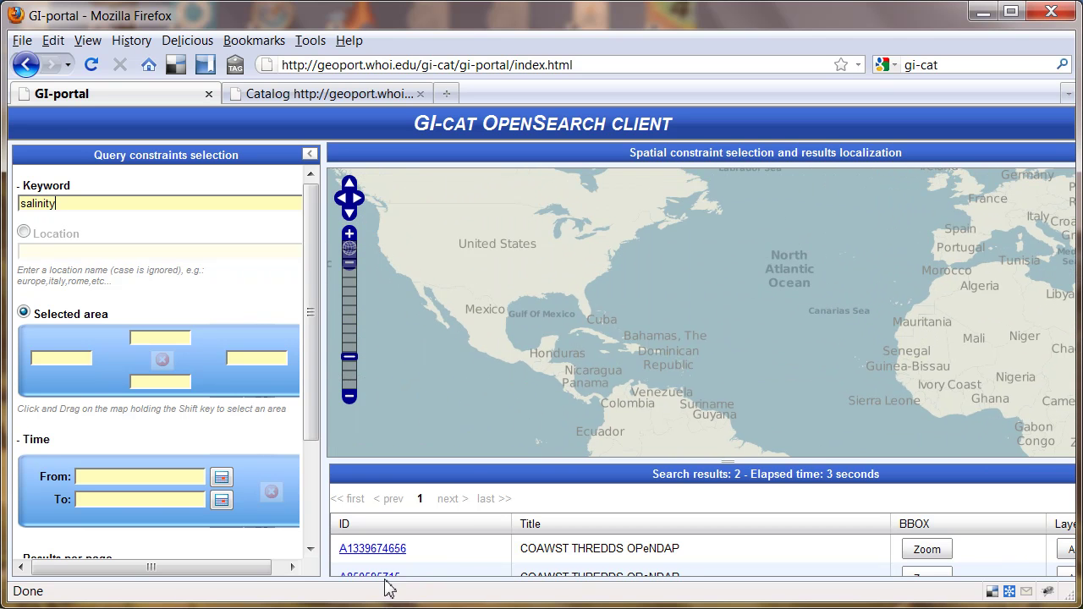